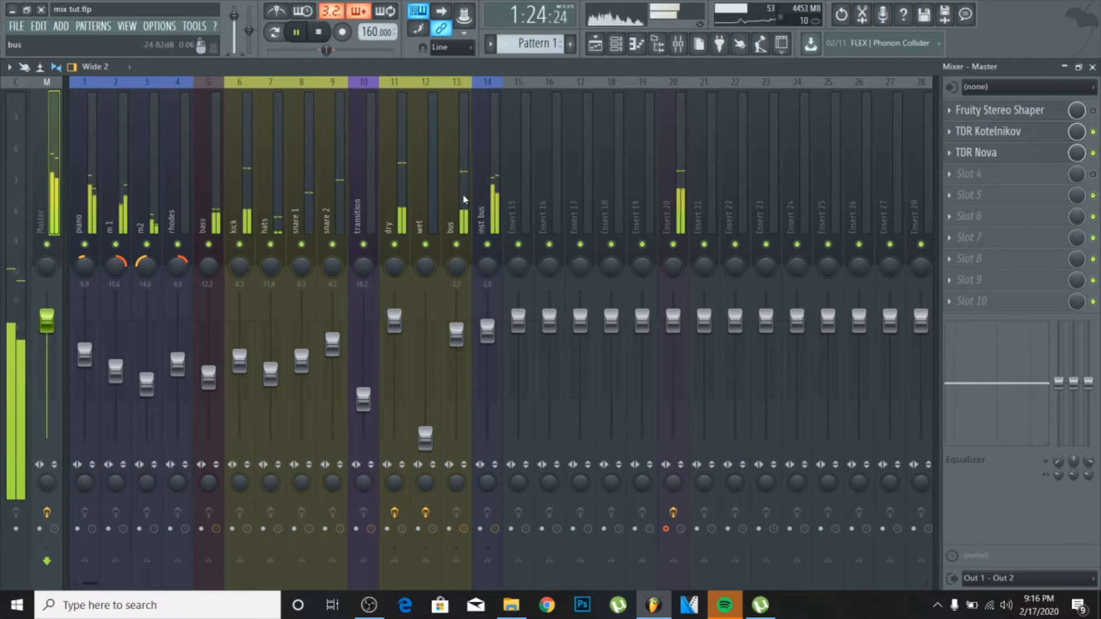
Stop playback, raise the drum bus fader to -0.7 dB and bring the inst bus fader up to 0 dB.
left_click(466, 197)
left_click(491, 191)
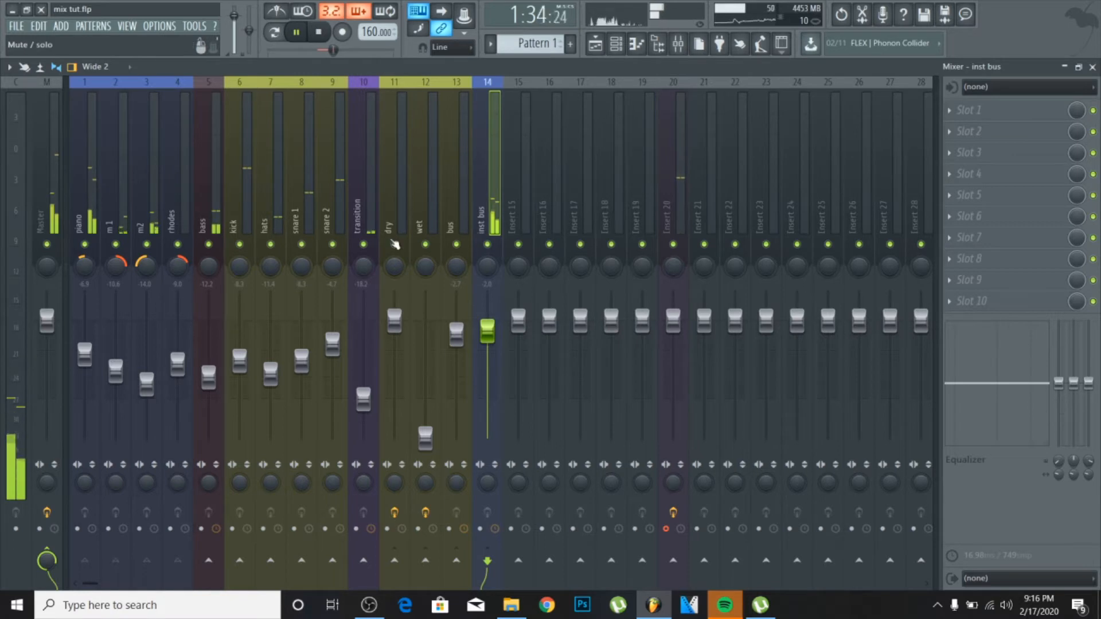
left_click(317, 36)
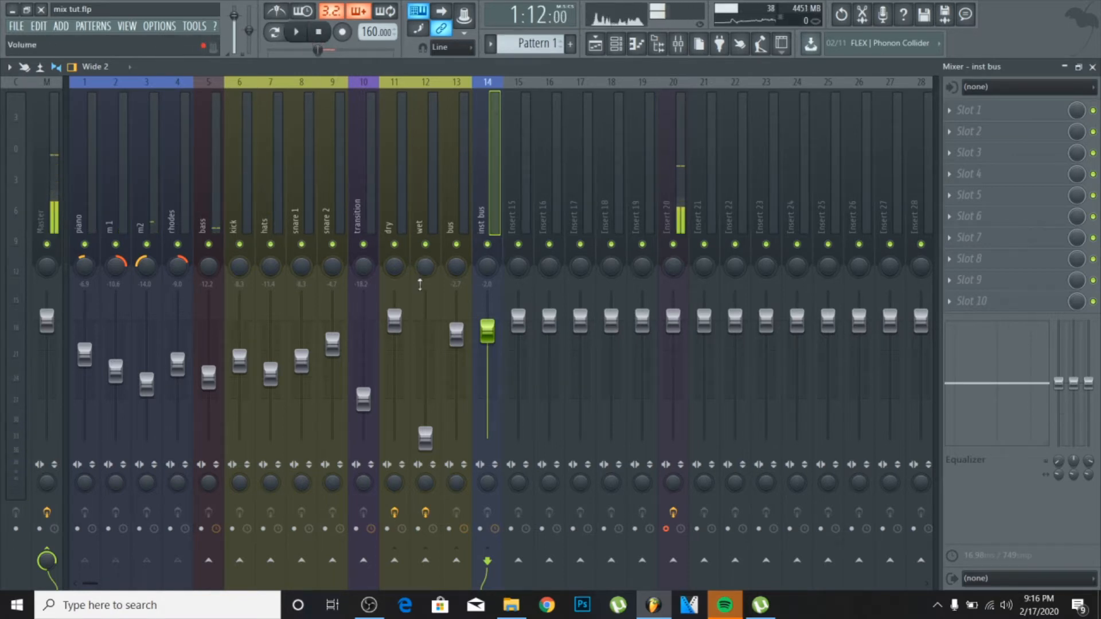
scroll(459, 347, "up", 3)
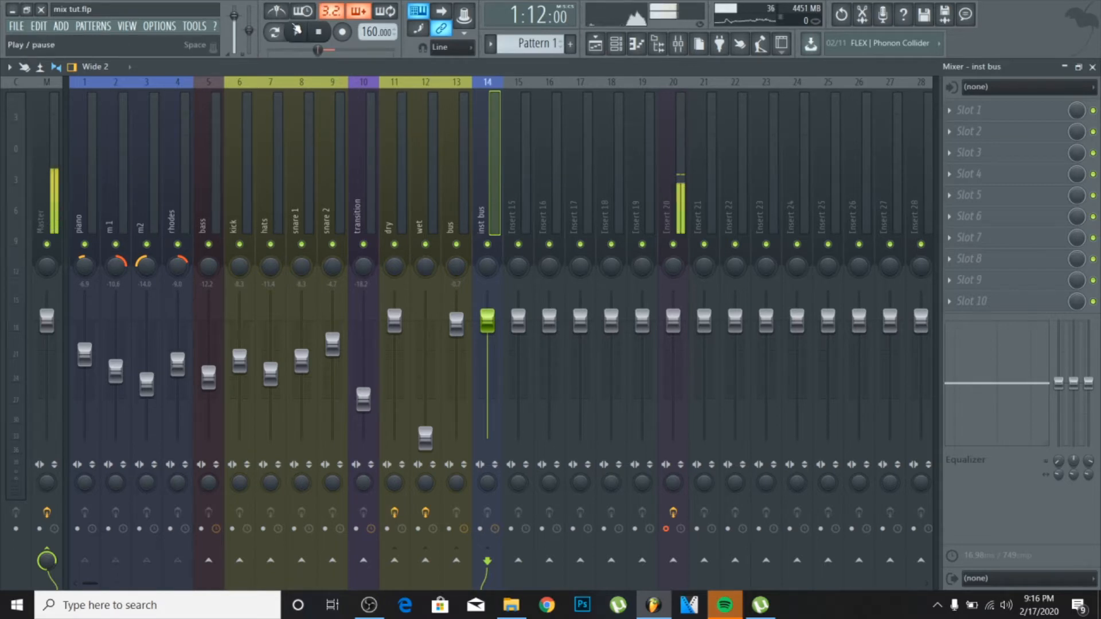
Play the song and check the routing and levels of the m 1, bus and inst bus tracks.
left_click(298, 33)
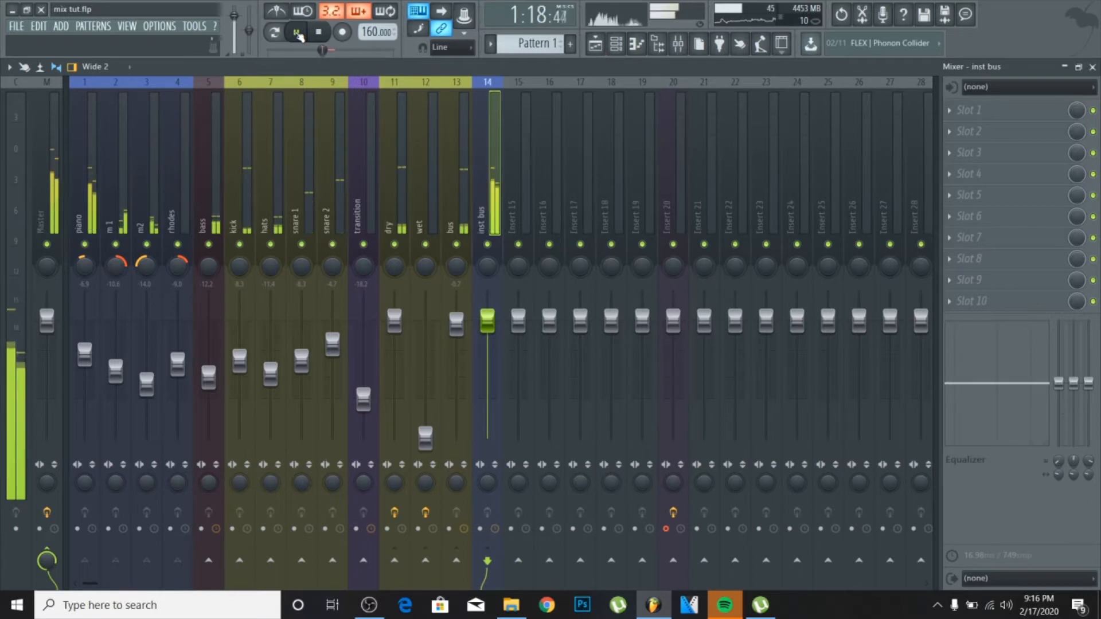
left_click(122, 191)
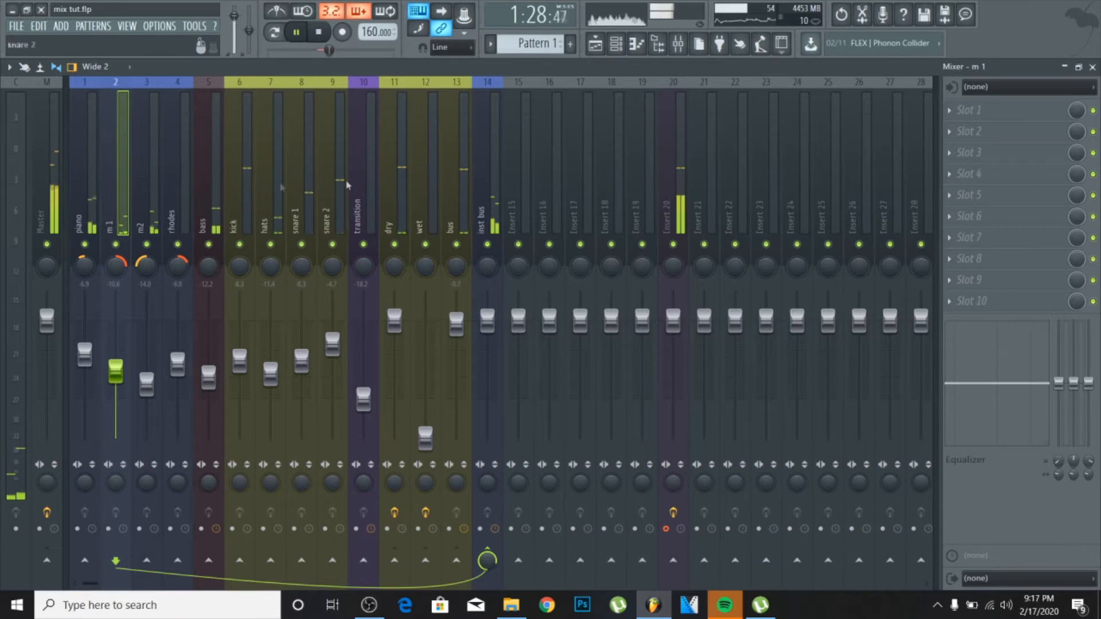
left_click(481, 189)
left_click(470, 193)
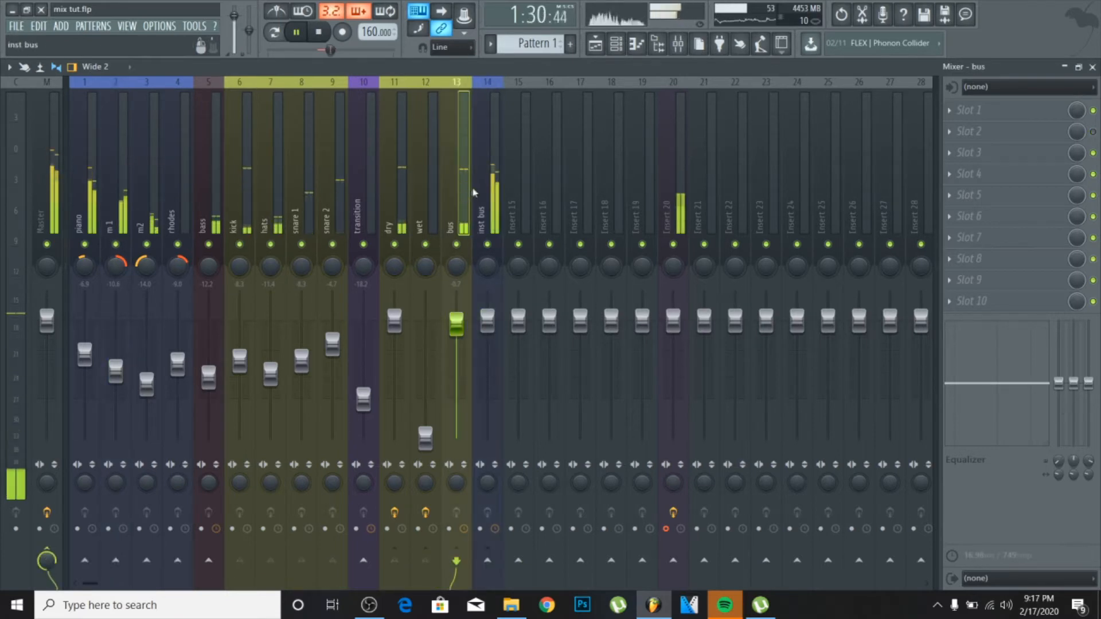
left_click(482, 192)
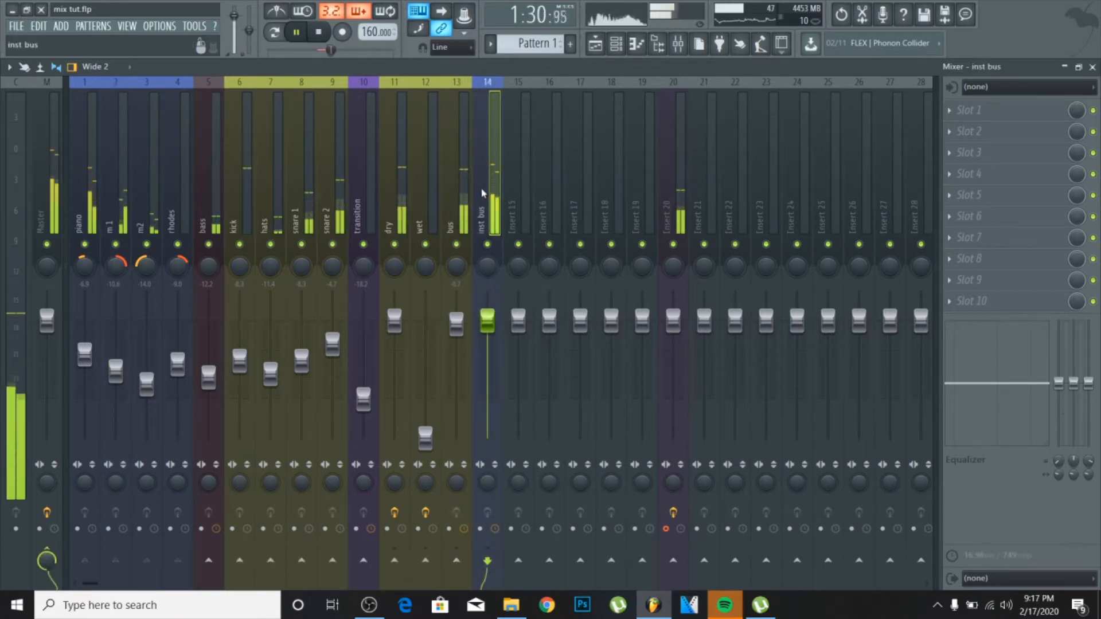
Add Fruity Parametric EQ 2 to effect slot 5 of the Master track and close its window.
left_click(48, 178)
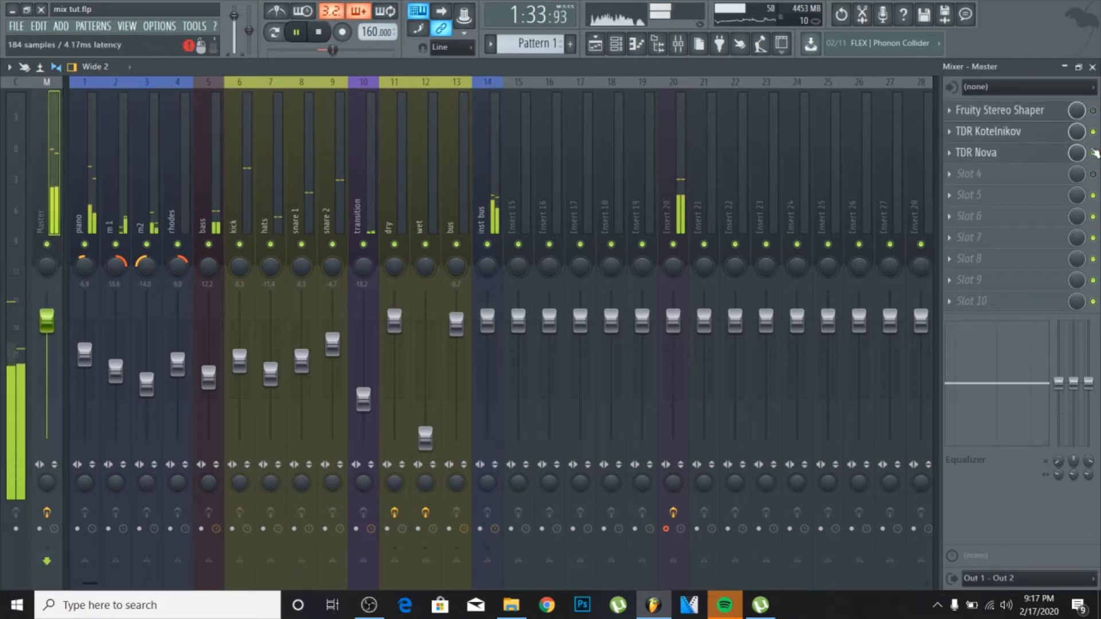
left_click(975, 195)
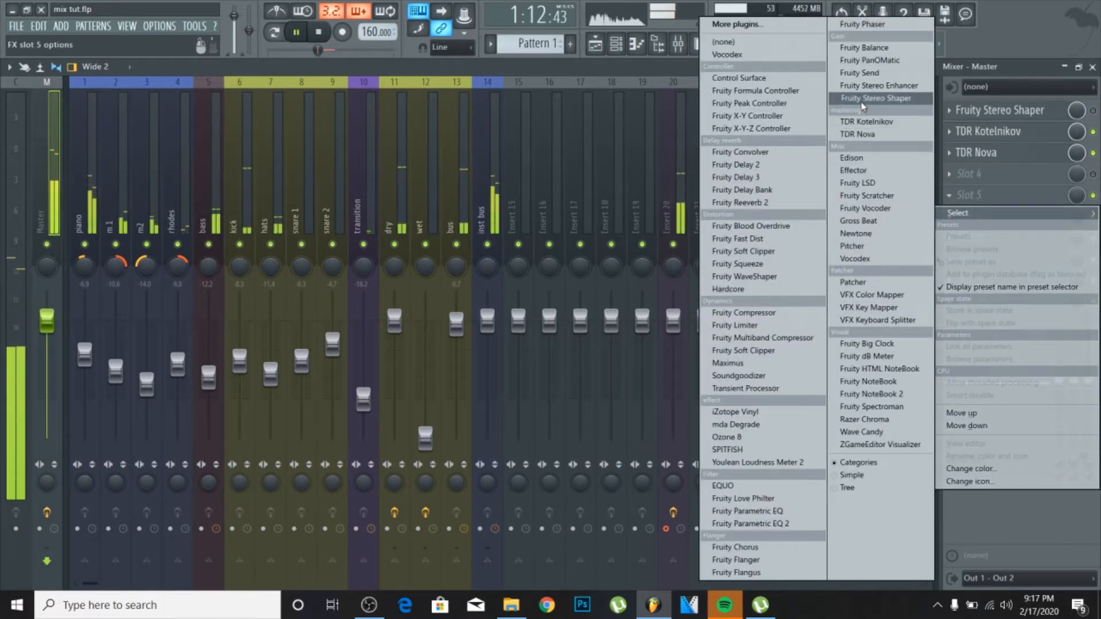
left_click(749, 521)
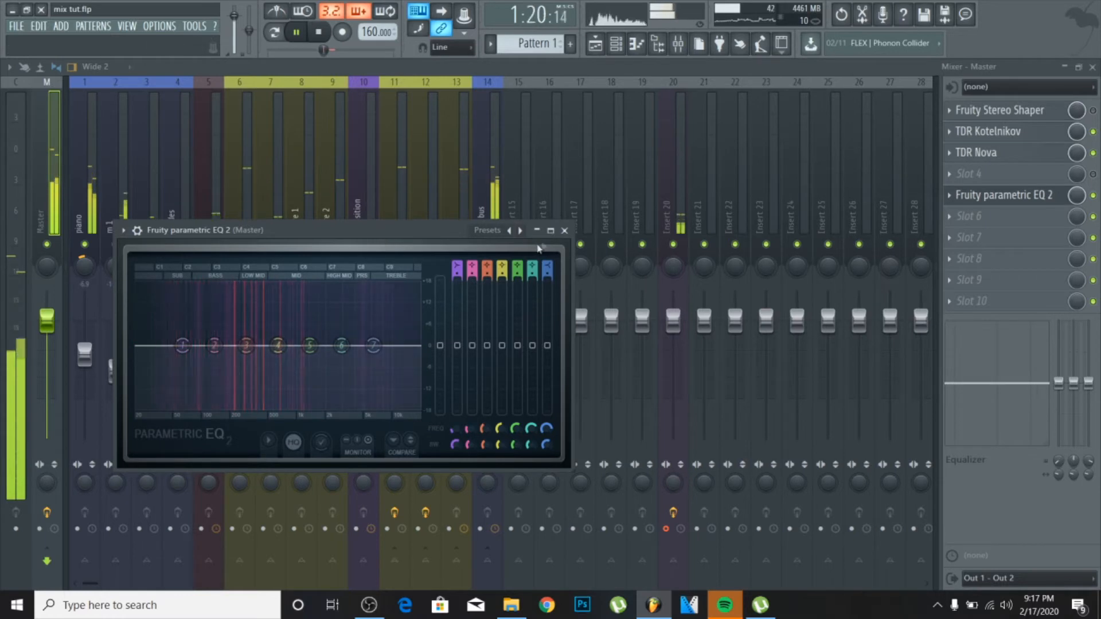
left_click(566, 231)
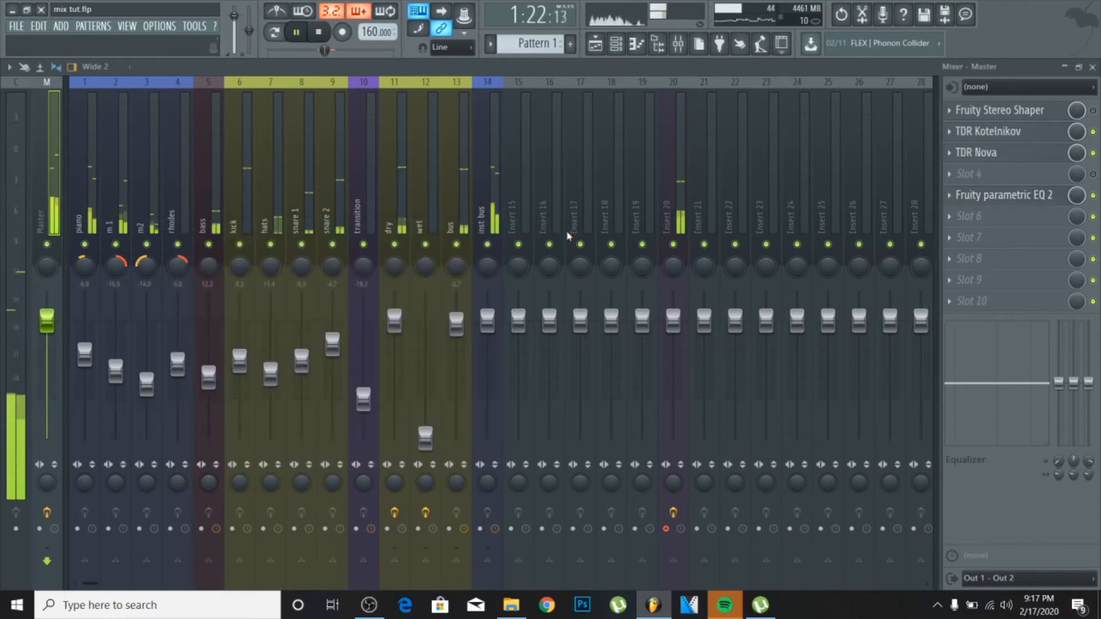
Check the bus and m 1 tracks, stop playback and set the bus fader to 0 dB.
left_click(460, 204)
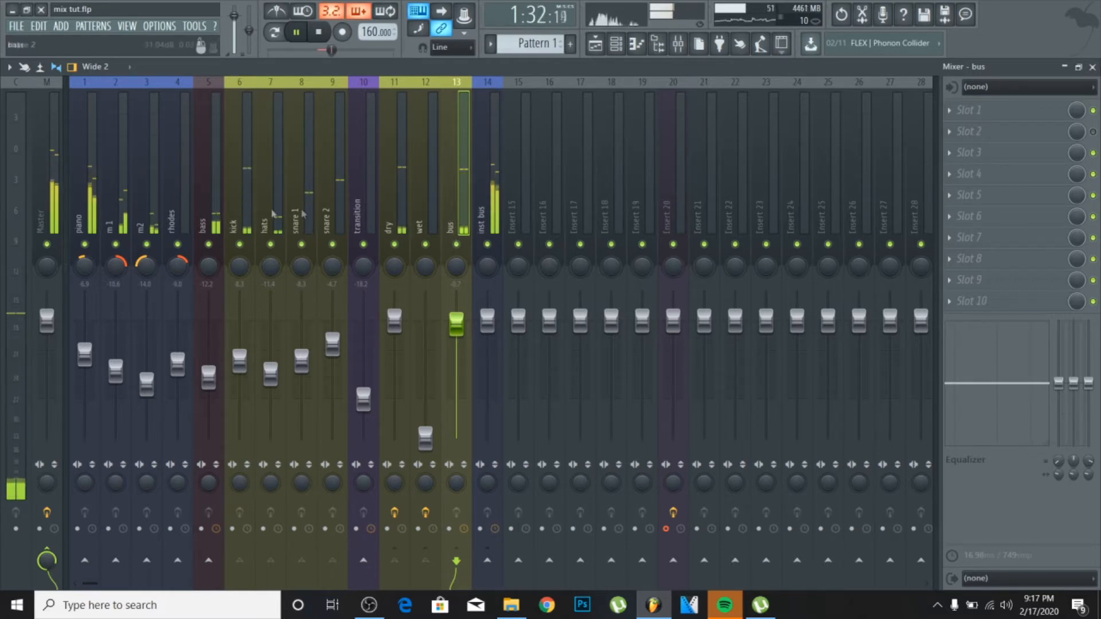
left_click(122, 198)
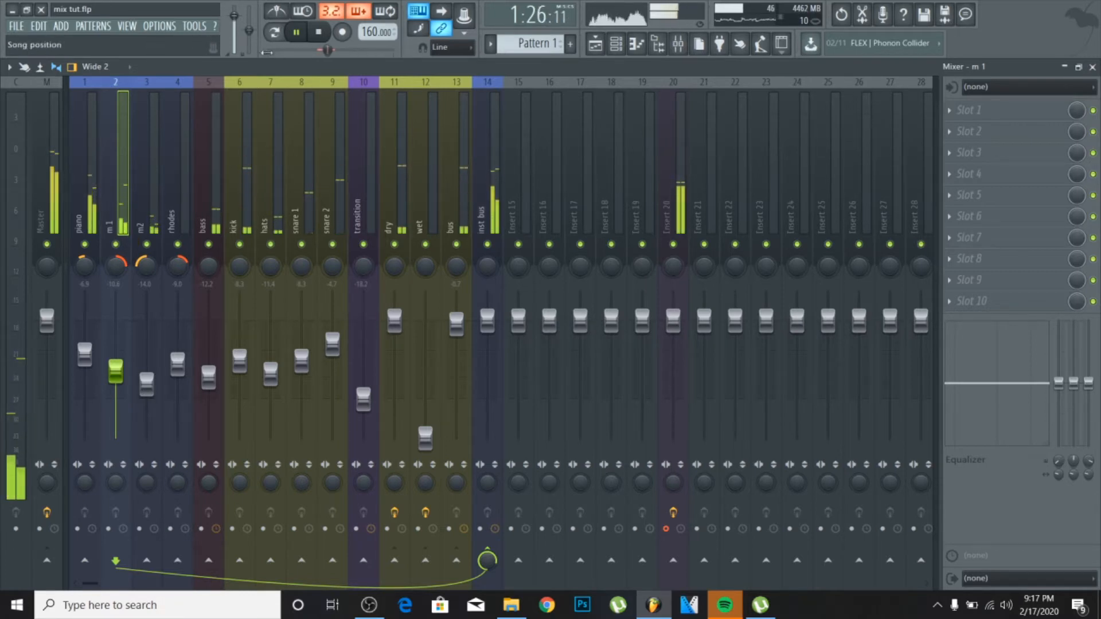
left_click(319, 34)
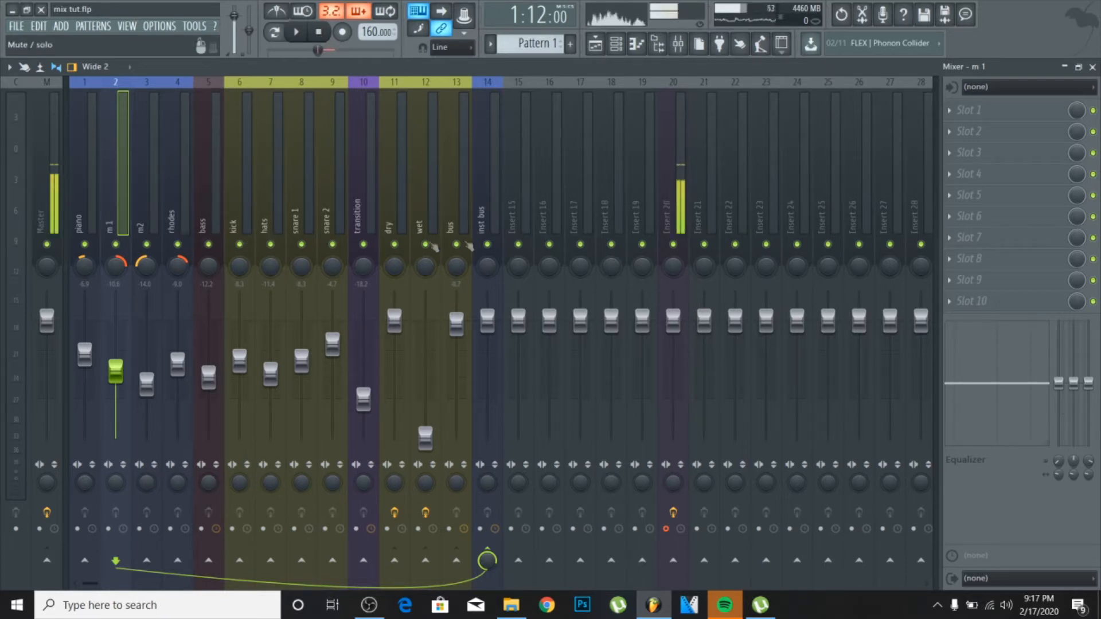
left_click(489, 185)
left_click_drag(458, 332, 457, 328)
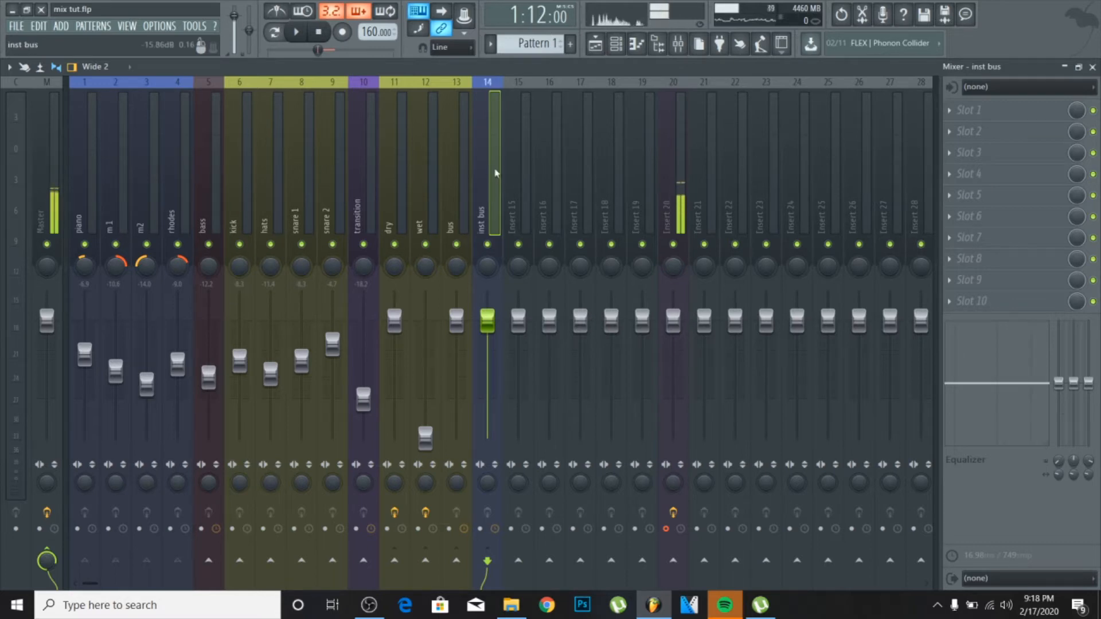
Add Fruity Parametric EQ 2 to the first effect slot of the inst bus and close its window.
left_click(963, 108)
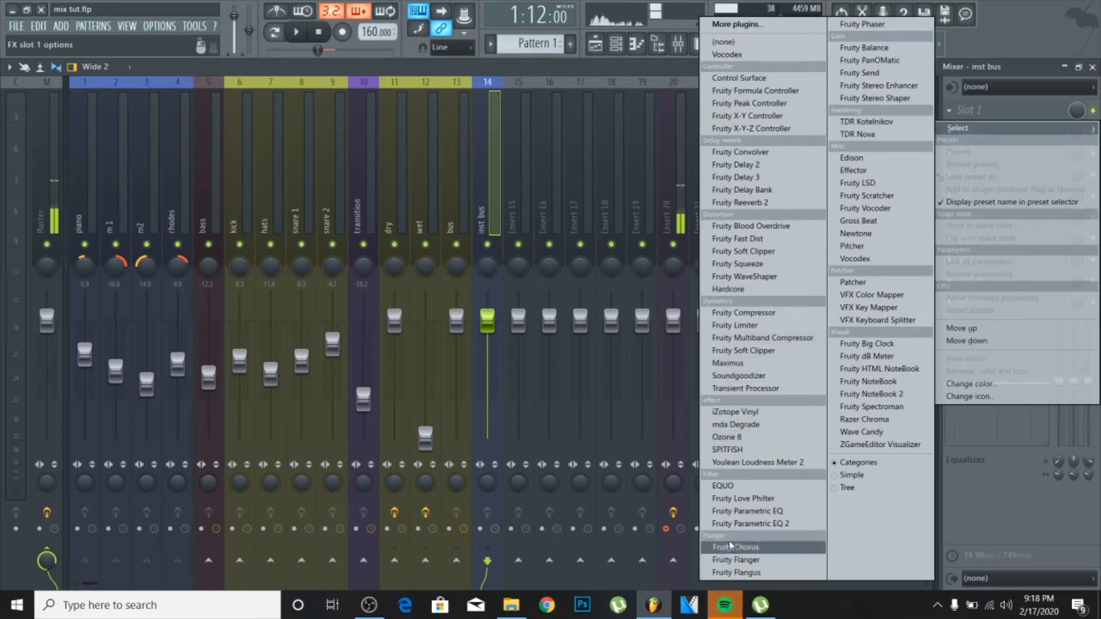
left_click(740, 524)
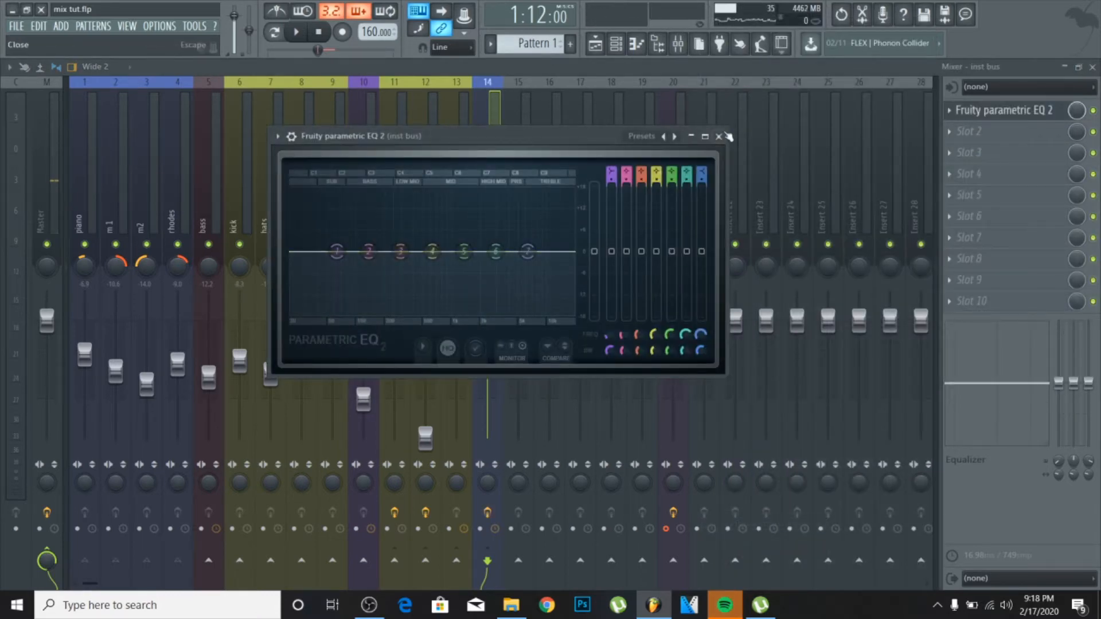
left_click(728, 135)
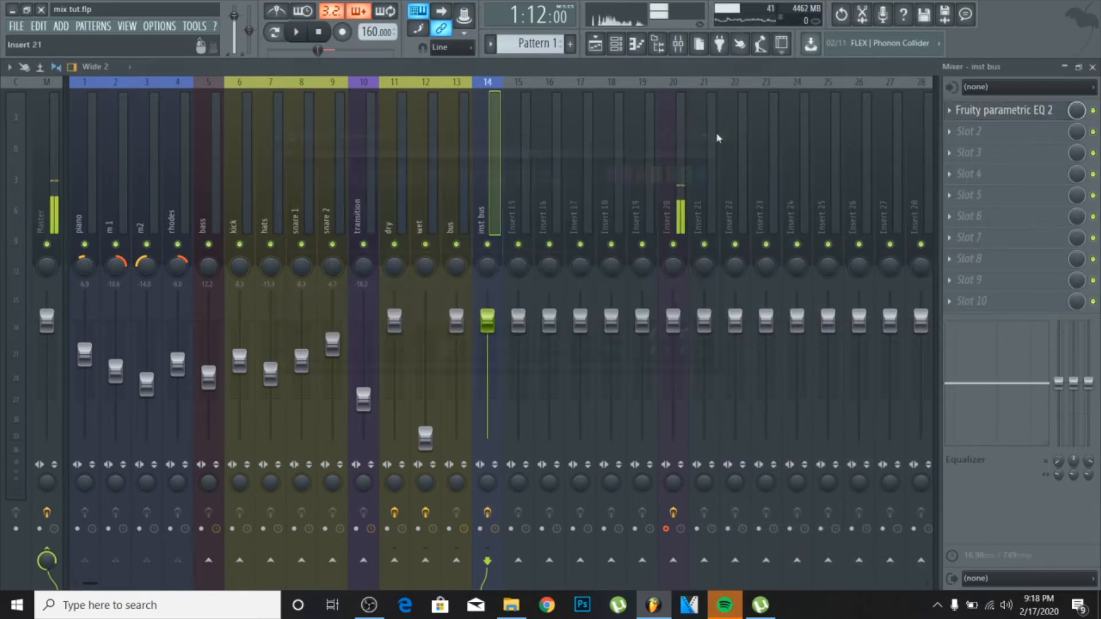
Add Fruity Parametric EQ 2 to the first effect slot of the bus track and close its window.
left_click(464, 148)
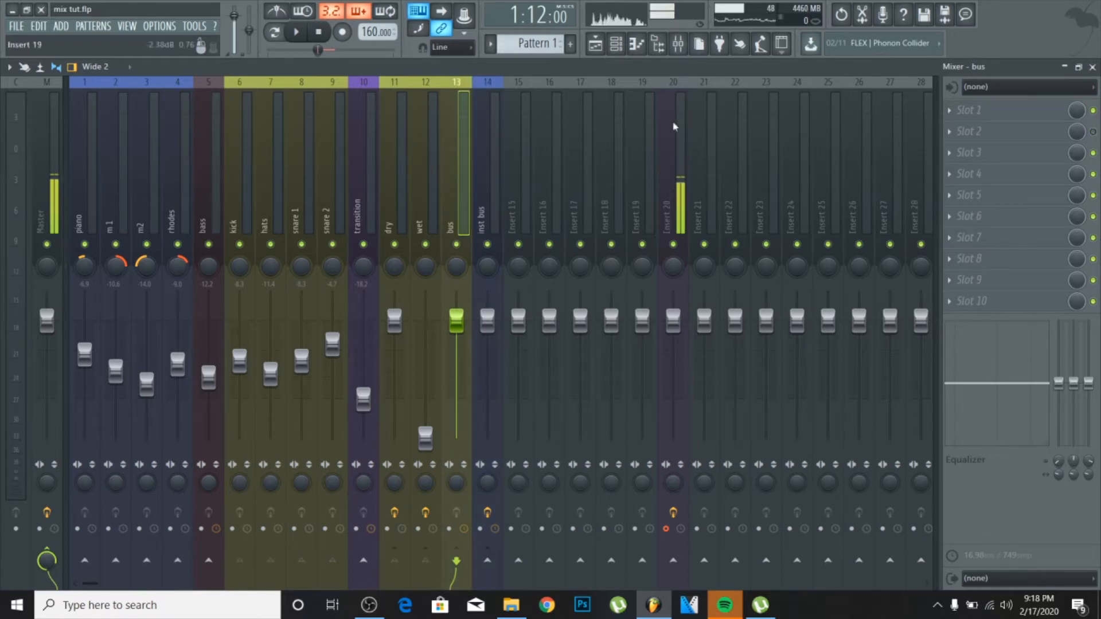
left_click(1013, 117)
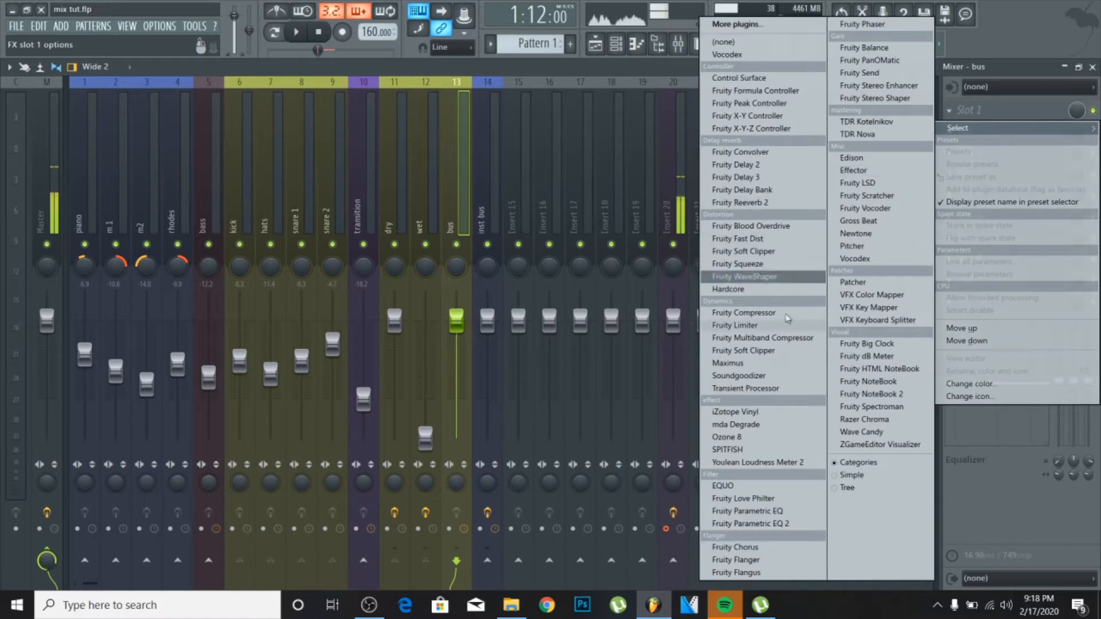
left_click(770, 524)
left_click(531, 190)
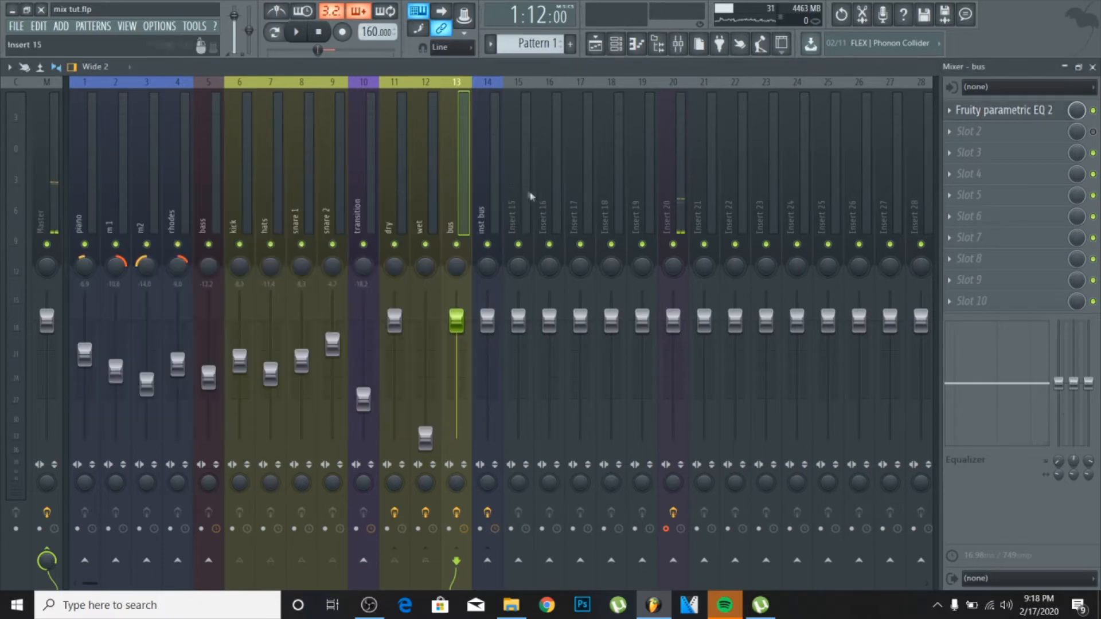
Play the song and load the 3 bands preset in the inst bus's Fruity Parametric EQ 2.
left_click(491, 175)
left_click(300, 31)
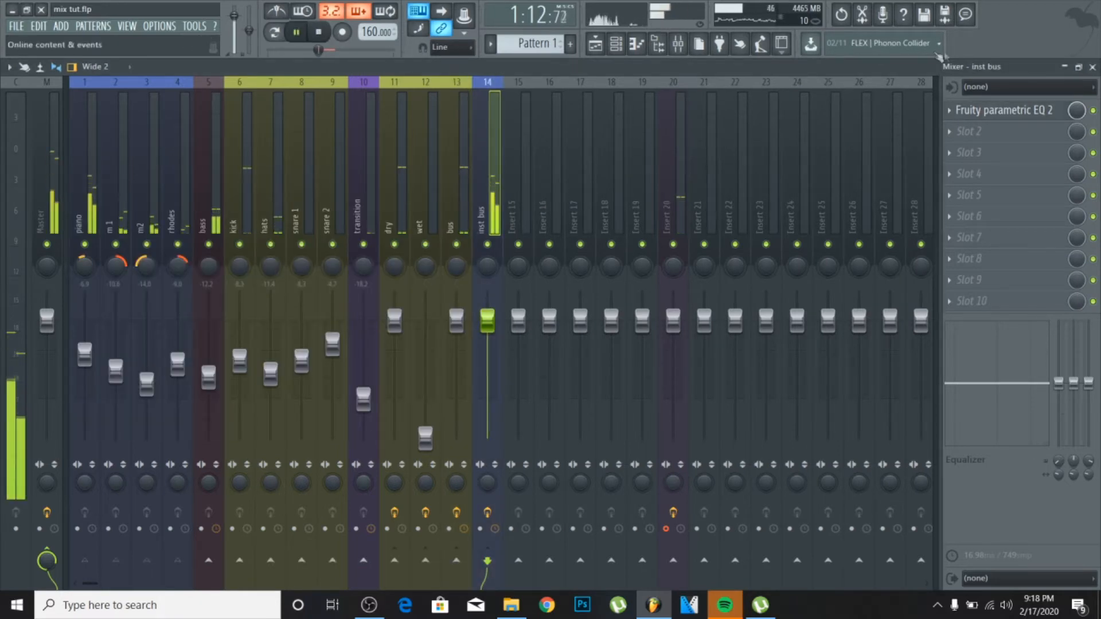
left_click(983, 109)
left_click(675, 137)
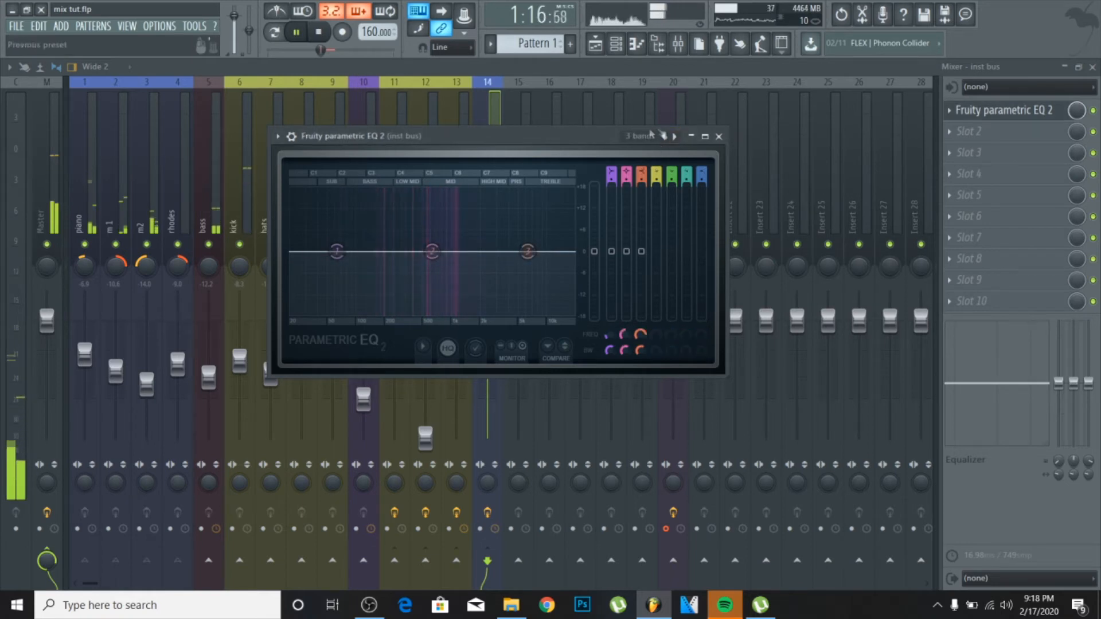
left_click(663, 136)
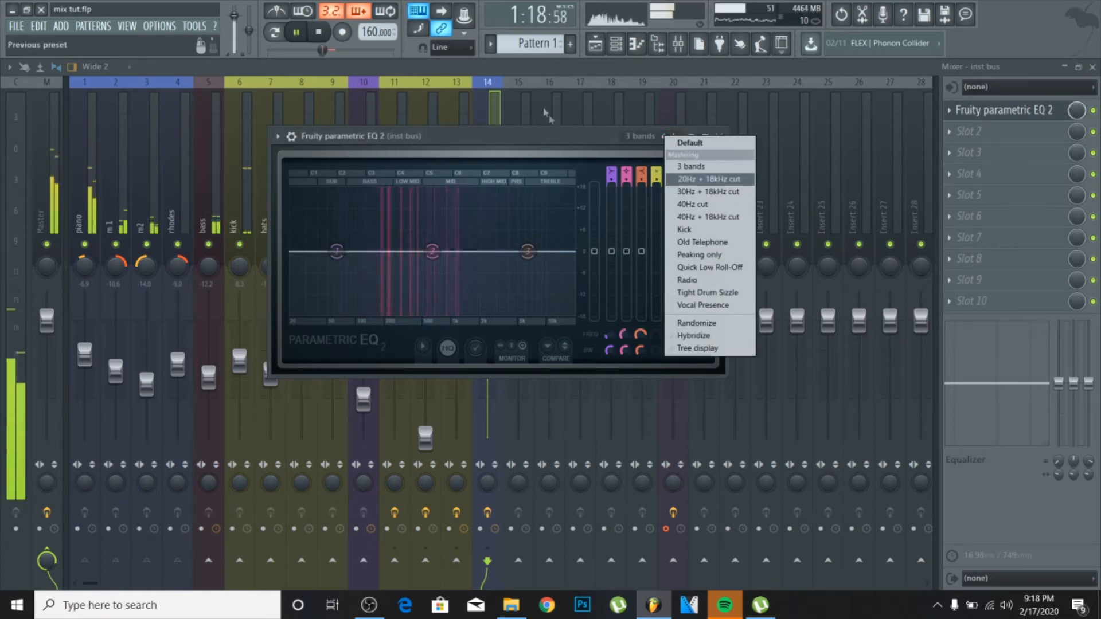
left_click(519, 142)
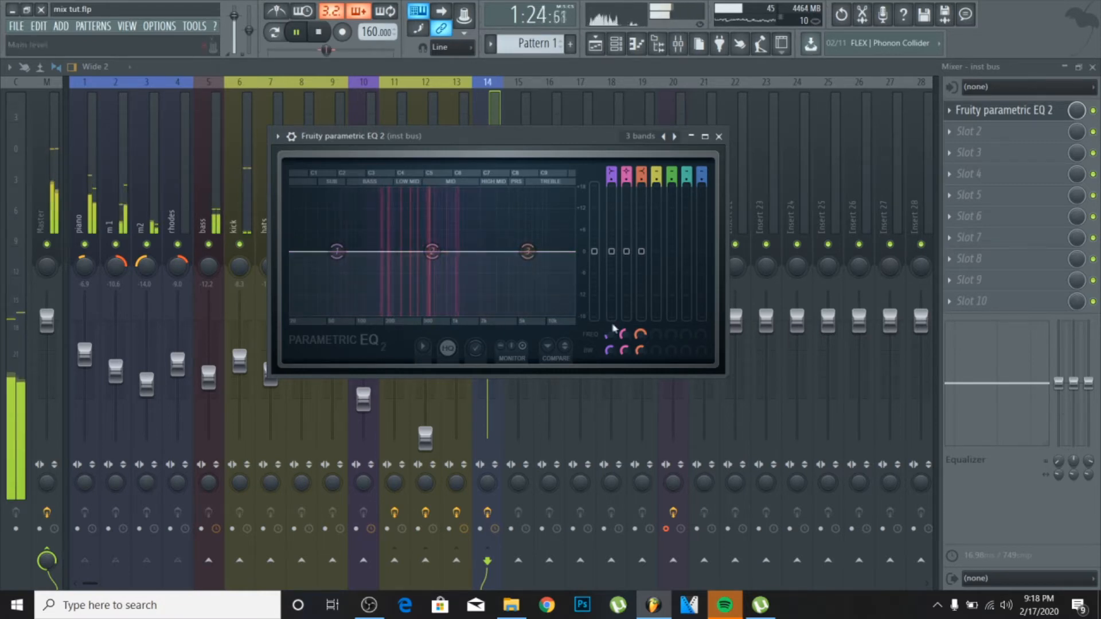
Raise the frequencies of all three EQ bands, setting the band 1 low shelf to 280 Hz.
scroll(642, 335, "up", 4)
scroll(624, 338, "up", 2)
scroll(623, 338, "up", 2)
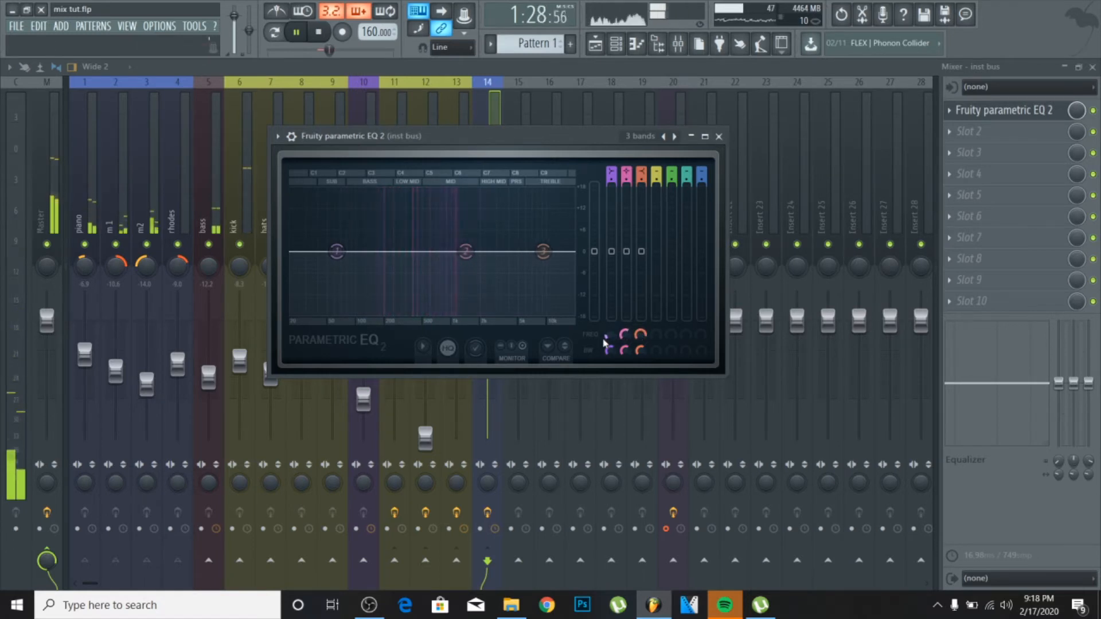
scroll(606, 336, "up", 4)
scroll(607, 336, "up", 2)
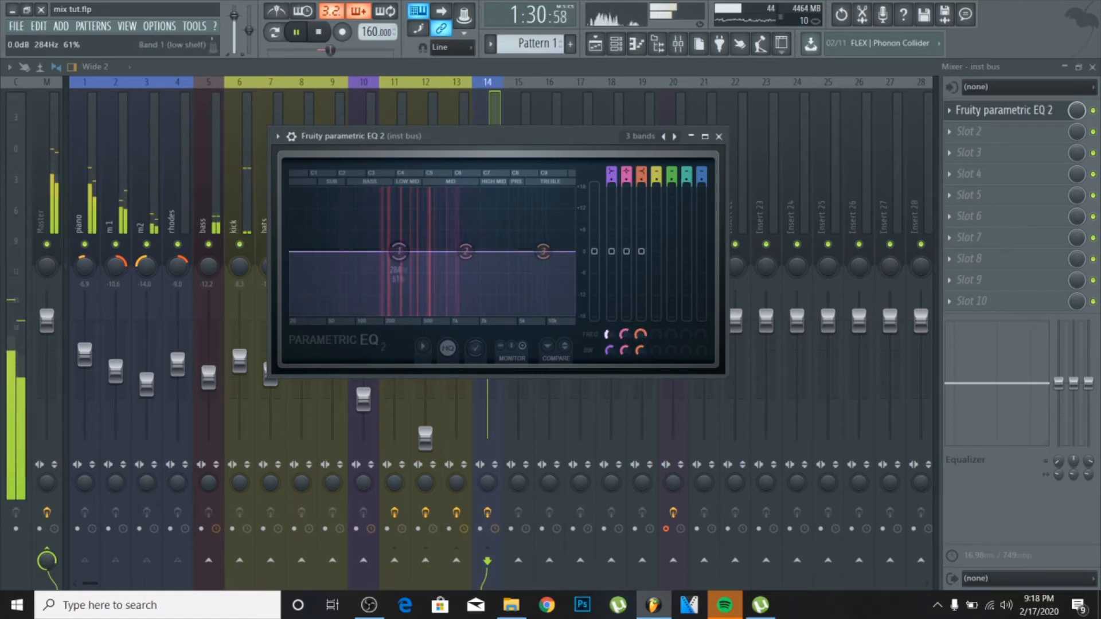
left_click_drag(609, 335, 608, 336)
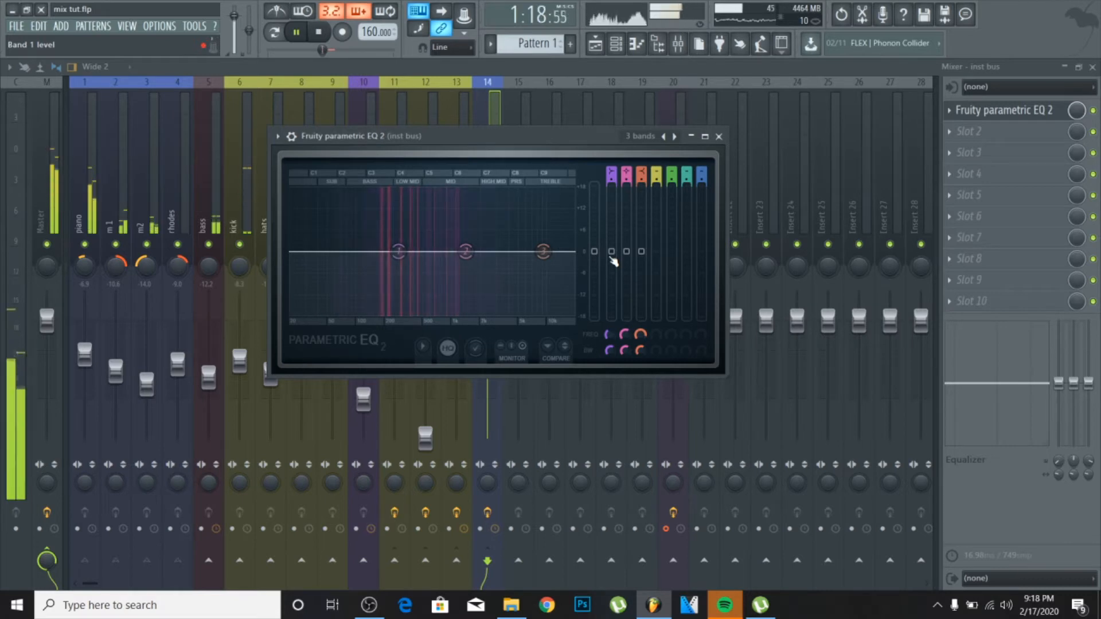
Cut the band 1 low shelf to about -5 dB.
scroll(613, 261, "down", 4)
scroll(613, 262, "down", 2)
scroll(613, 263, "down", 2)
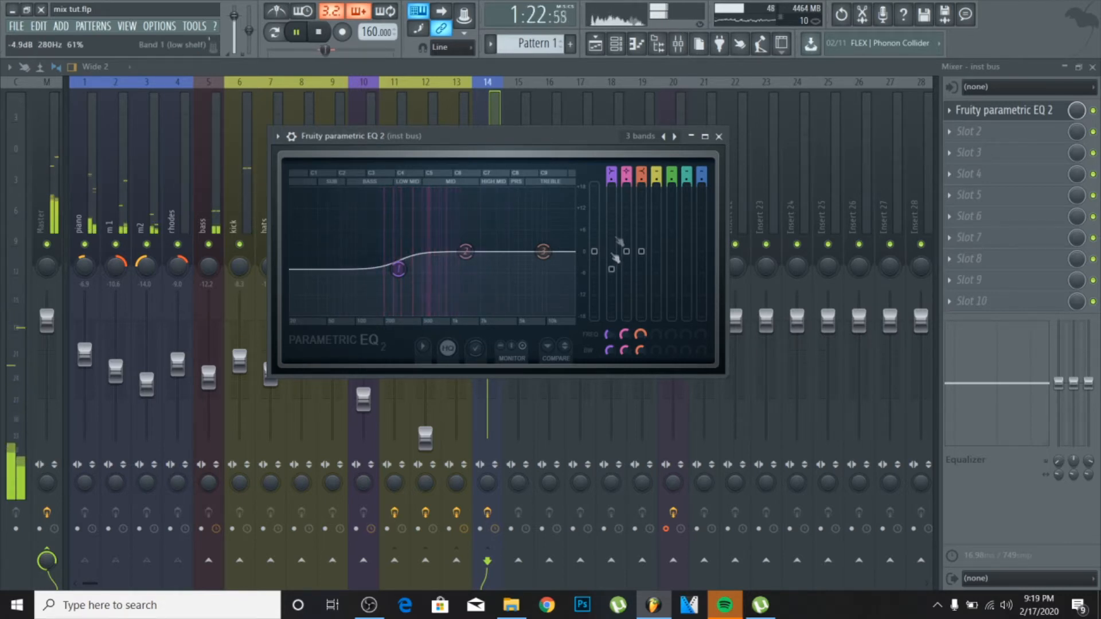
Try other filter types on band 1, including a low cut and disabled, and return it to low shelf.
scroll(612, 175, "down", 3)
scroll(612, 176, "up", 1)
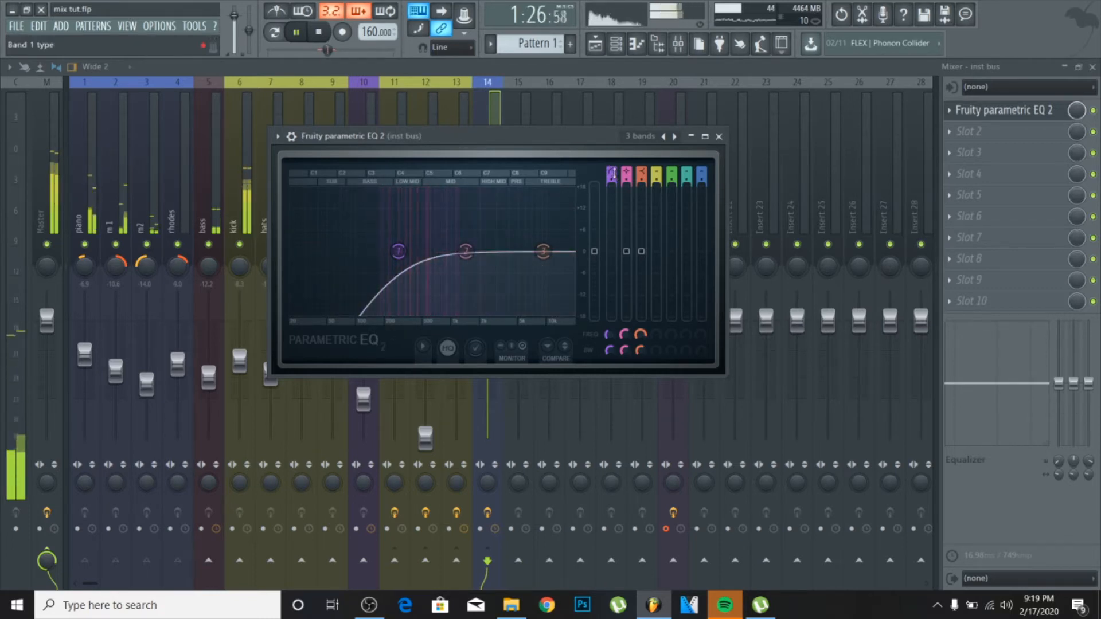
scroll(614, 171, "down", 3)
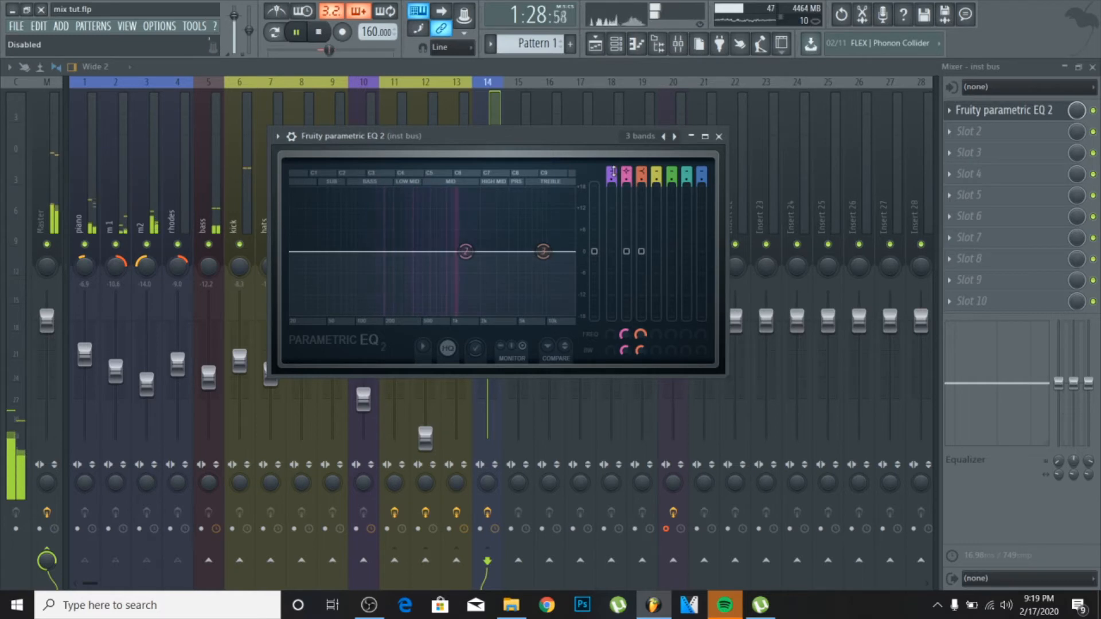
scroll(613, 171, "up", 3)
scroll(614, 172, "up", 1)
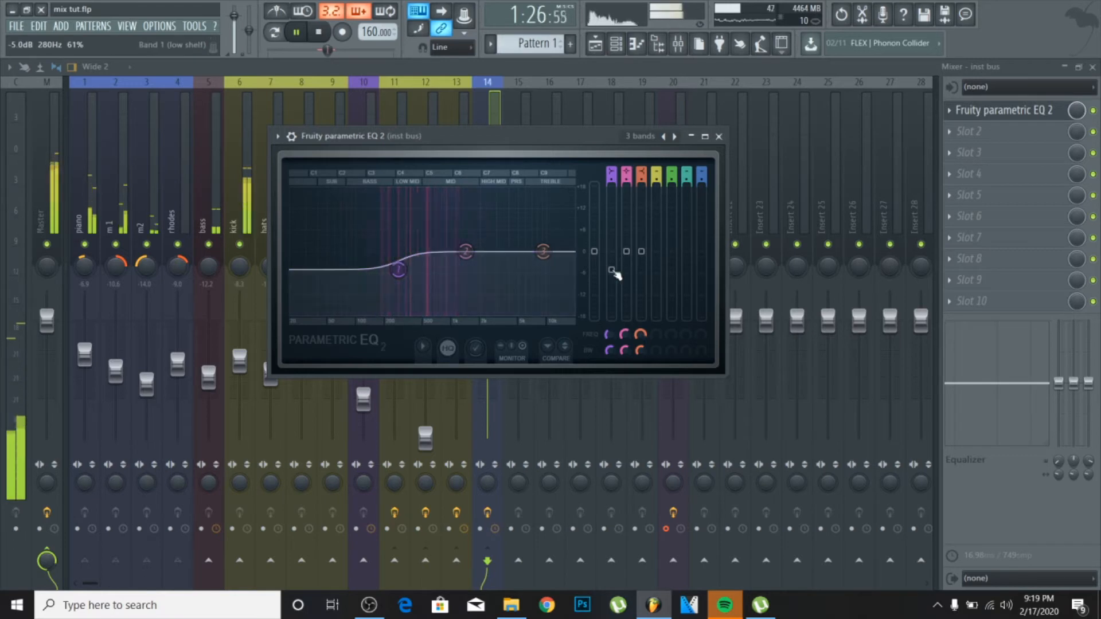
Boost the band 3 high shelf to 3.6 dB and lower the frequencies of bands 2 and 3, placing band 2 at 483 Hz.
left_click_drag(646, 257, 639, 247)
left_click_drag(624, 337, 624, 345)
scroll(648, 339, "down", 5)
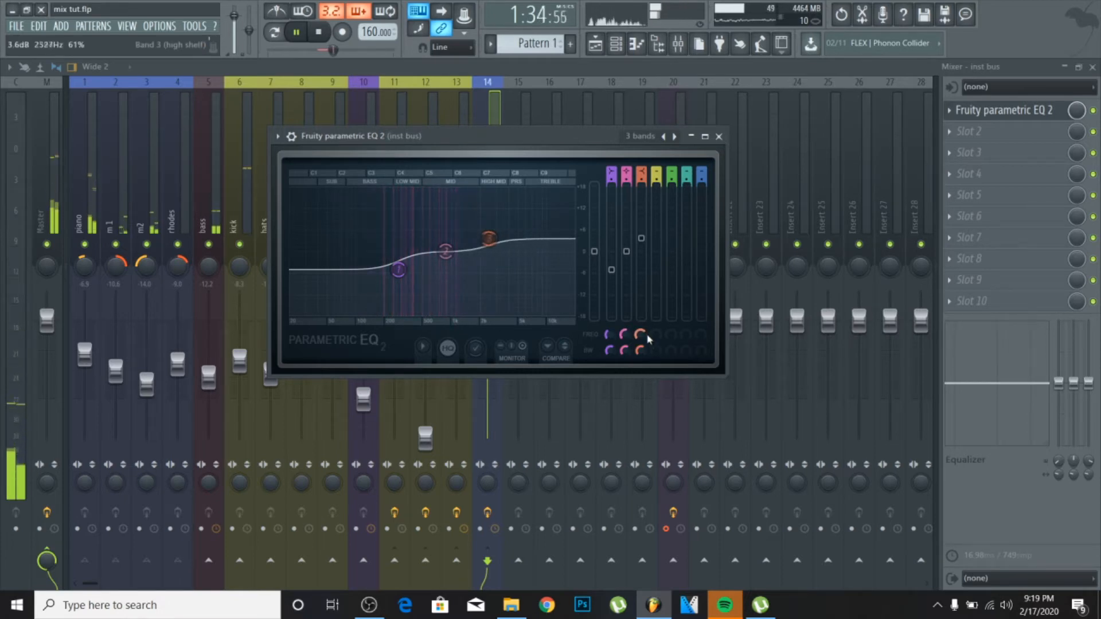
scroll(629, 337, "down", 5)
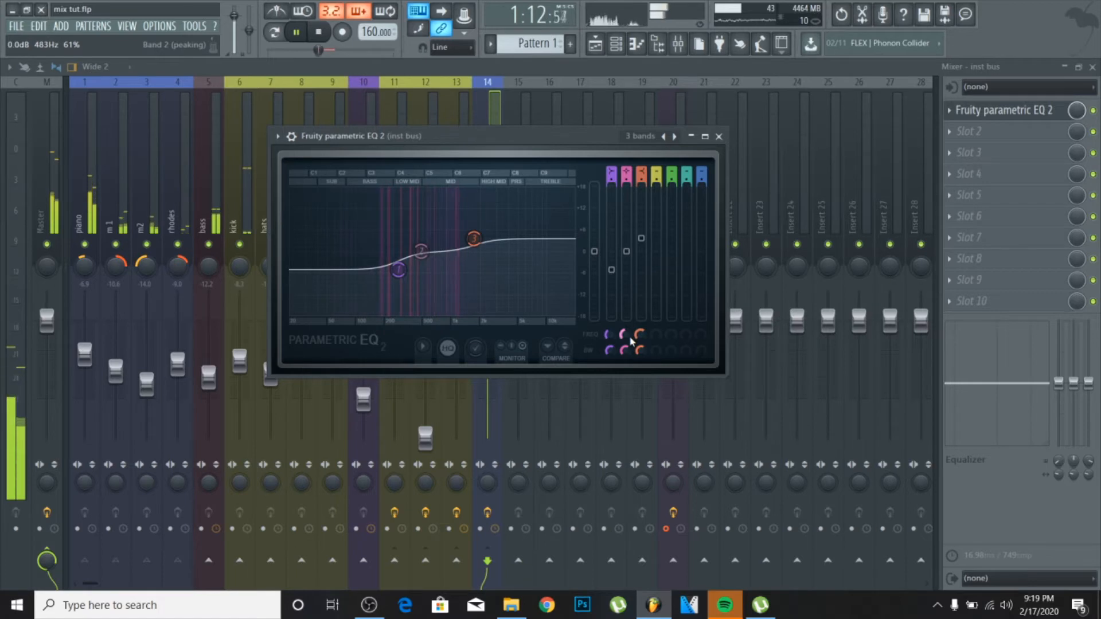
Fine-tune the band 3 high shelf with a slightly lower boost and frequency.
scroll(643, 337, "down", 2)
scroll(643, 337, "up", 1)
scroll(647, 310, "down", 3)
scroll(647, 311, "up", 1)
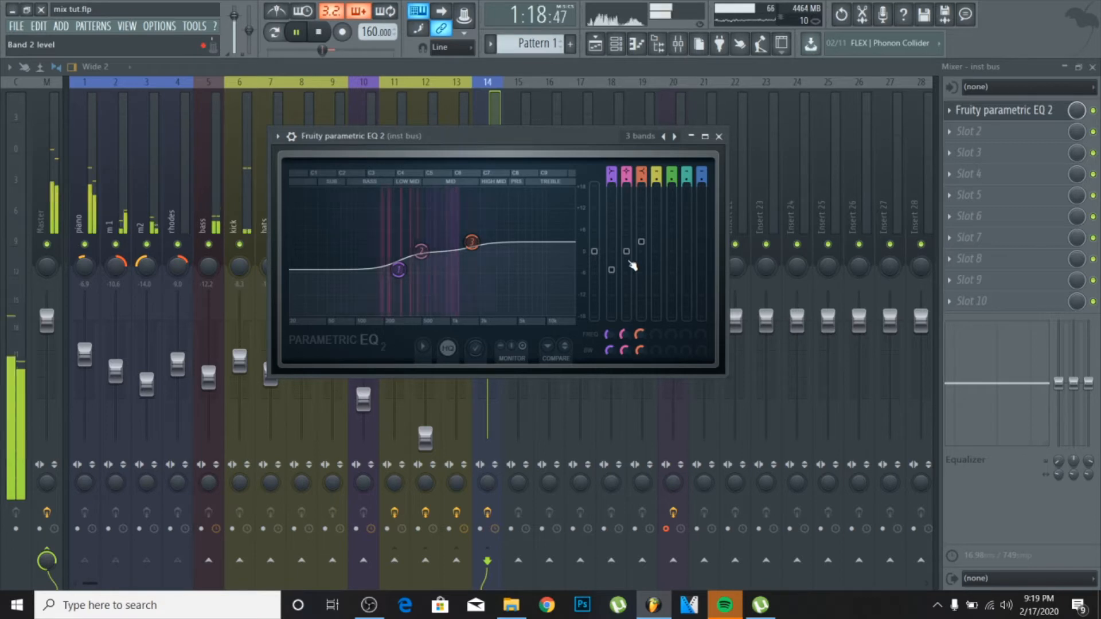
Raise band 2's frequency to 568 Hz on the inst bus EQ, close it and compare the sound with the EQ bypassed and re-enabled.
left_click_drag(626, 340, 626, 338)
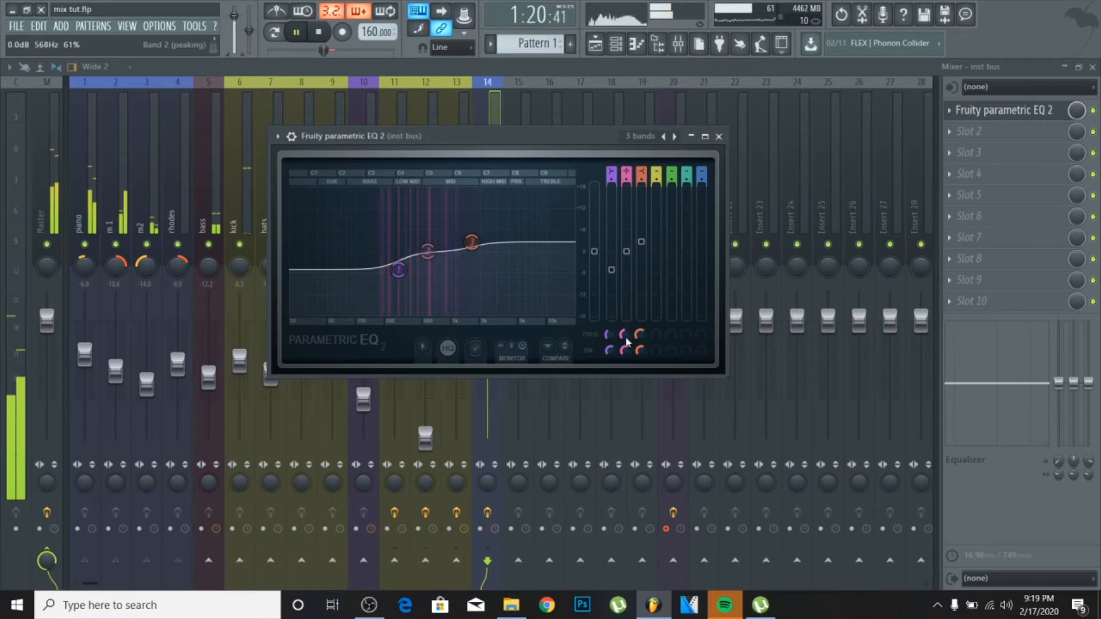
left_click(720, 136)
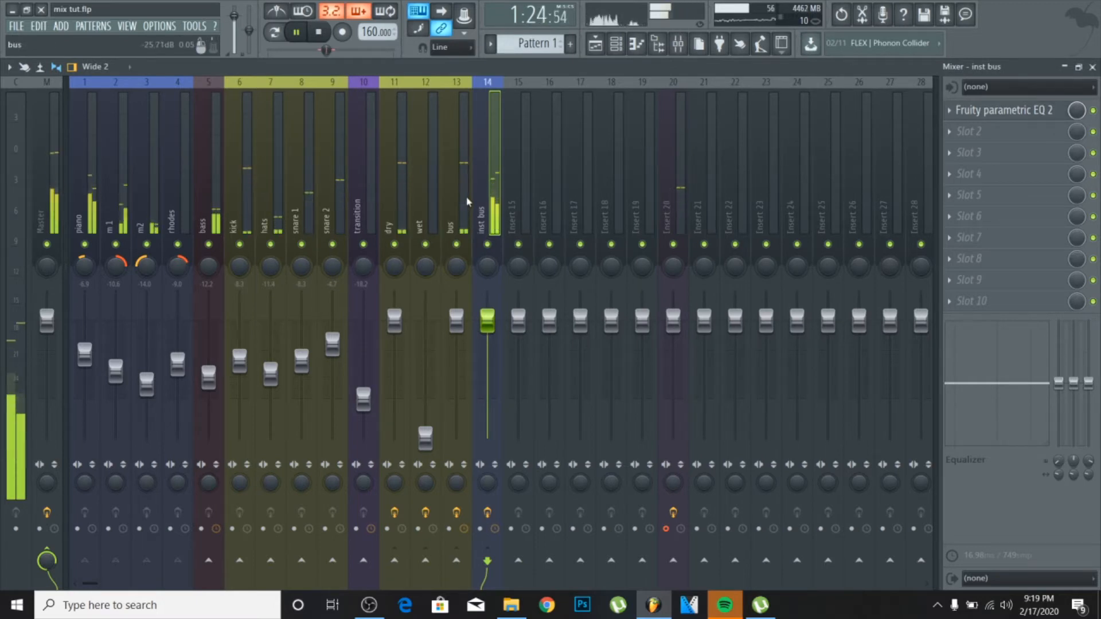
left_click(1094, 110)
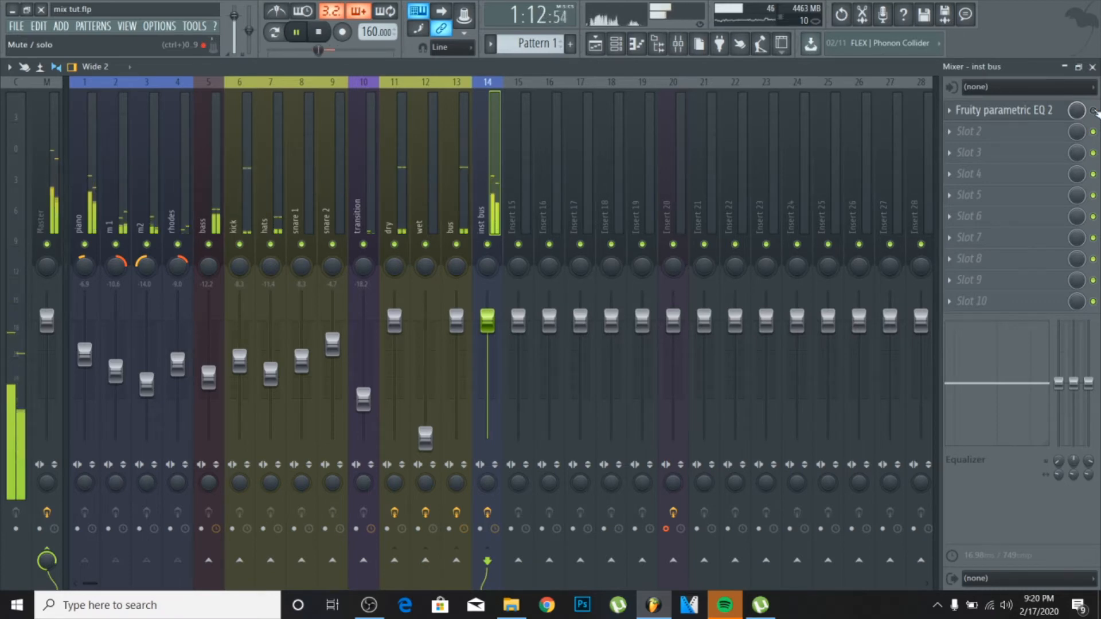
left_click(1094, 111)
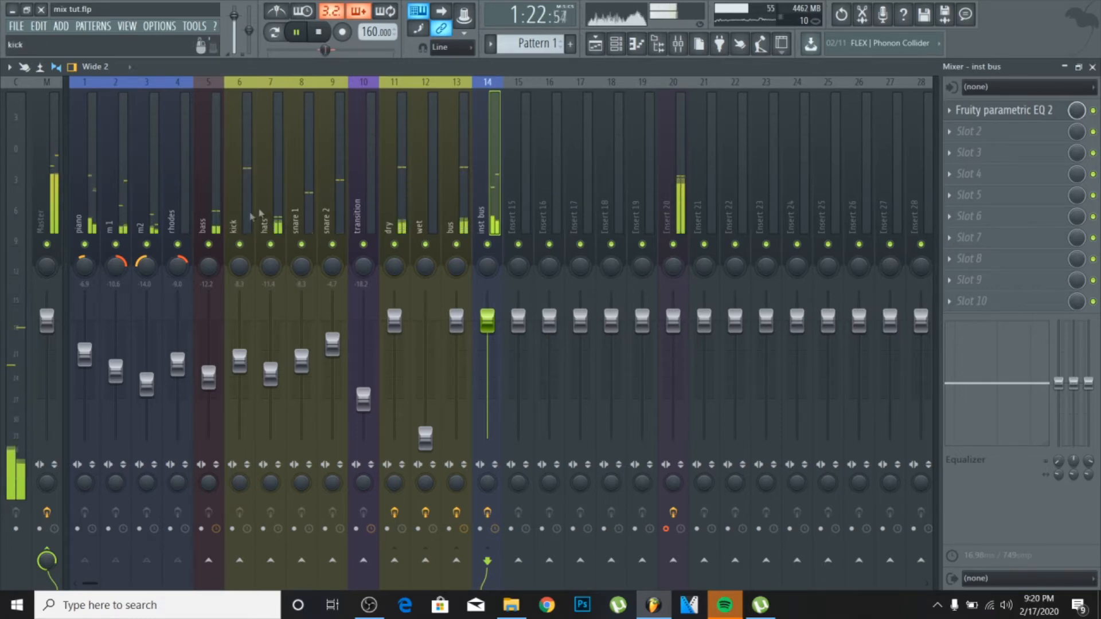
left_click(368, 605)
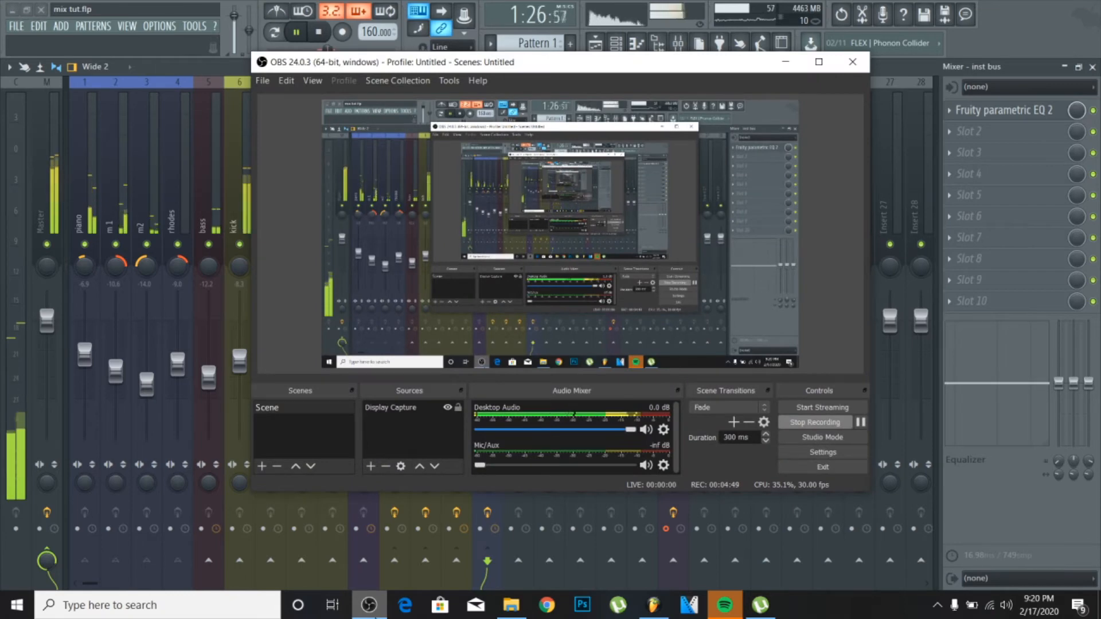
left_click(470, 501)
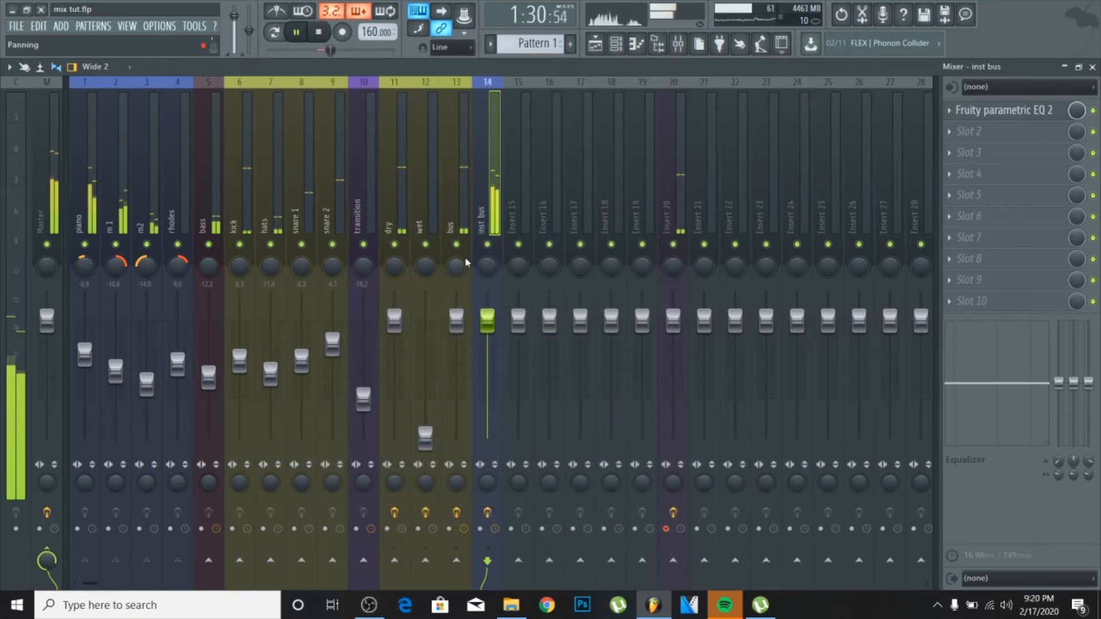
Open the Fruity Parametric EQ 2 on the drum bus track.
left_click(465, 188)
left_click(1025, 103)
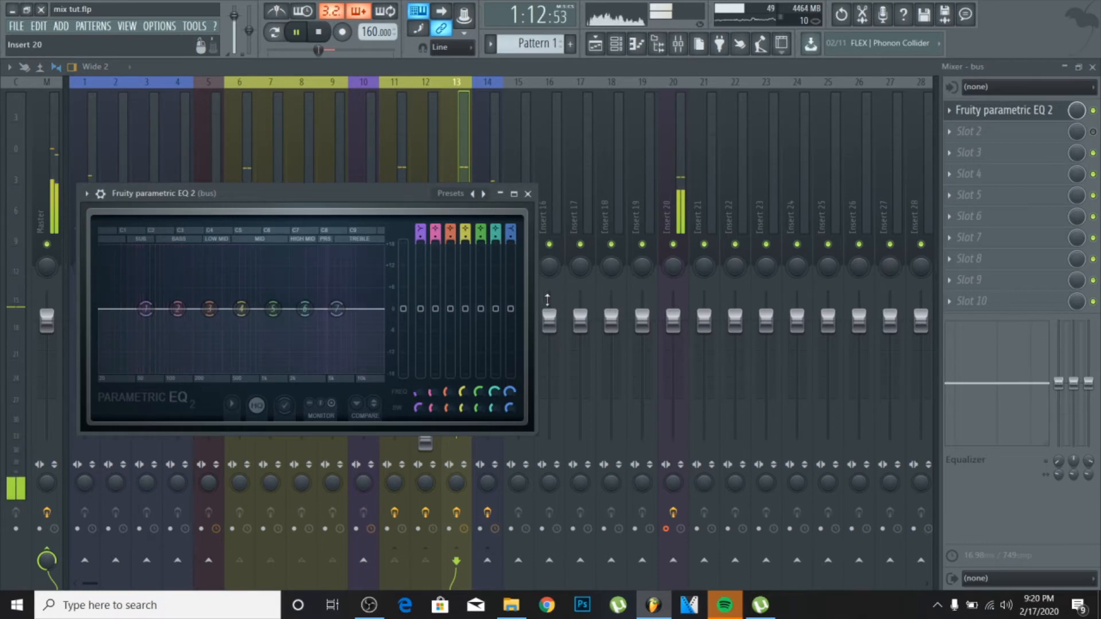
scroll(499, 309, "down", 4)
scroll(499, 310, "down", 2)
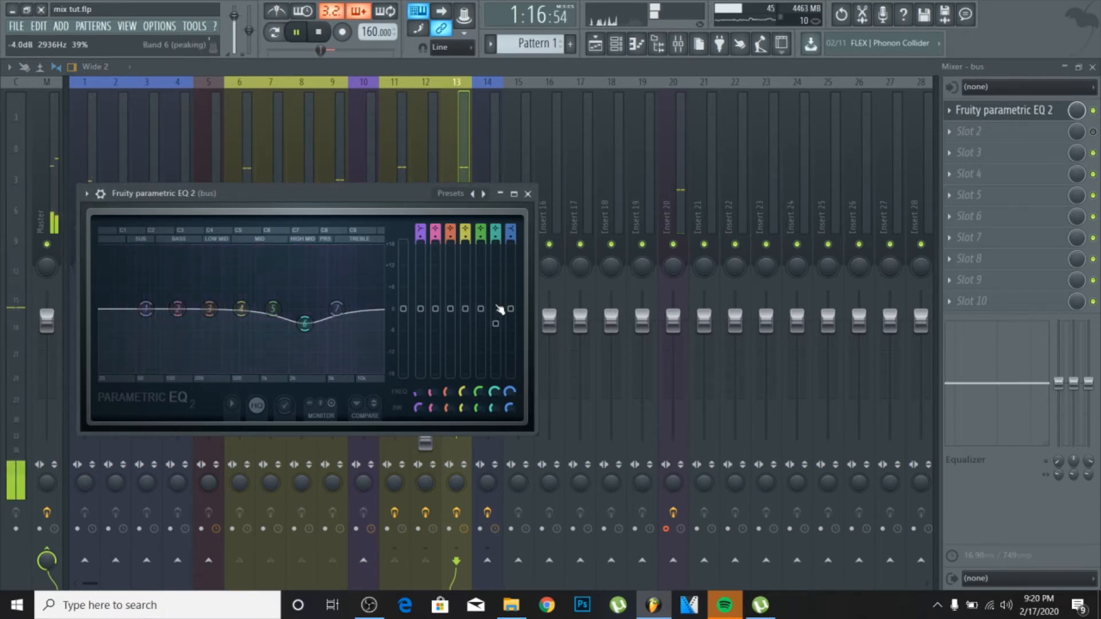
scroll(499, 315, "up", 6)
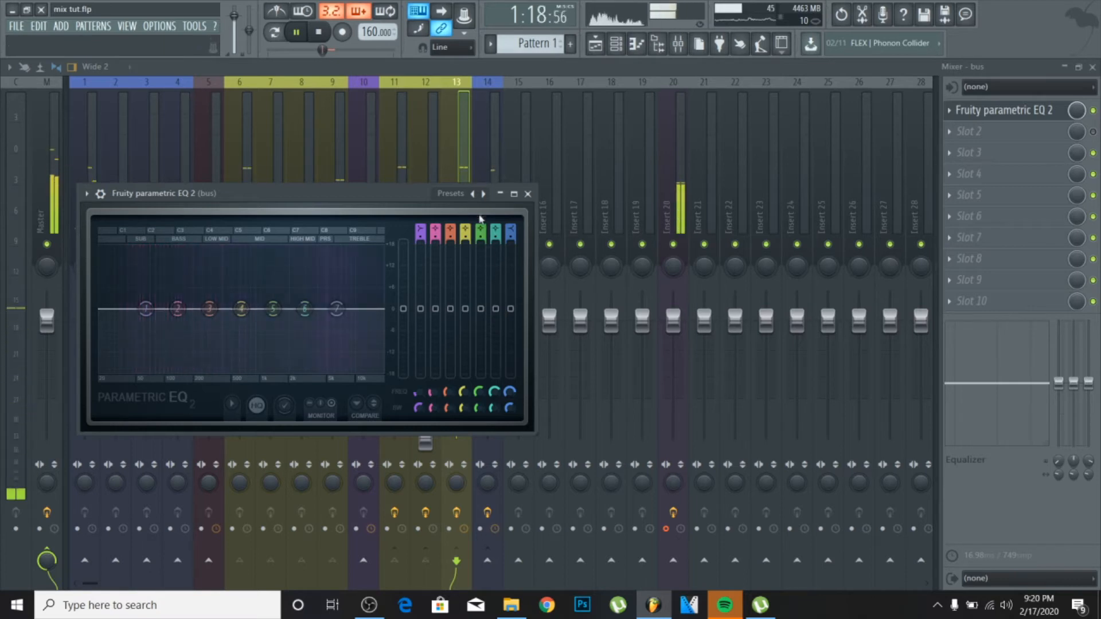
Load the 3 bands preset in the drum bus EQ and turn band 3 into a peaking cut.
left_click(484, 195)
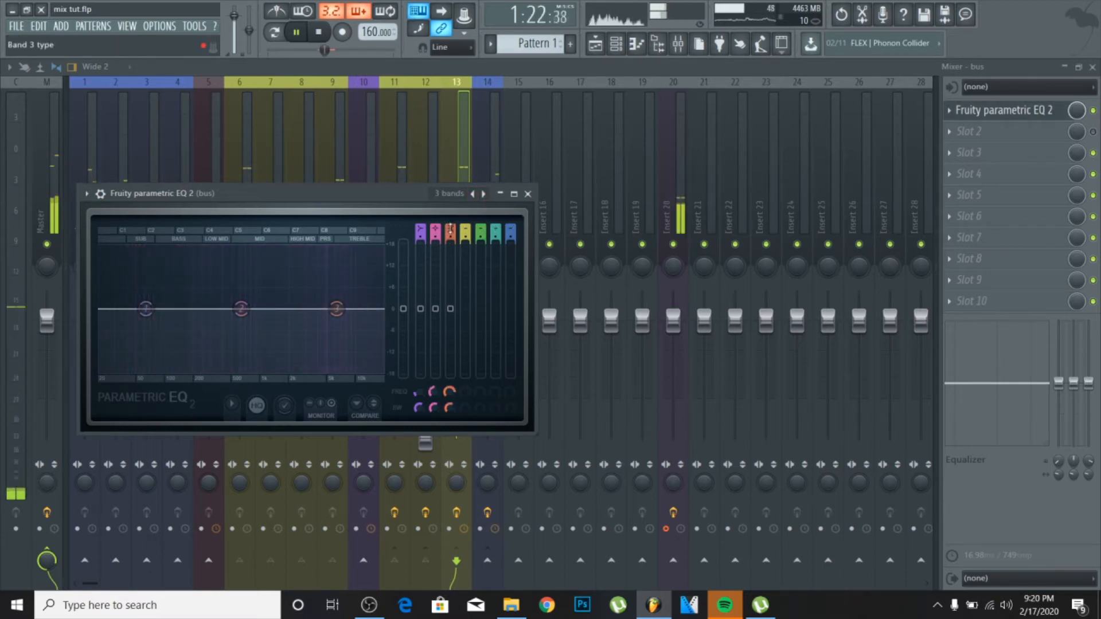
scroll(452, 311, "down", 4)
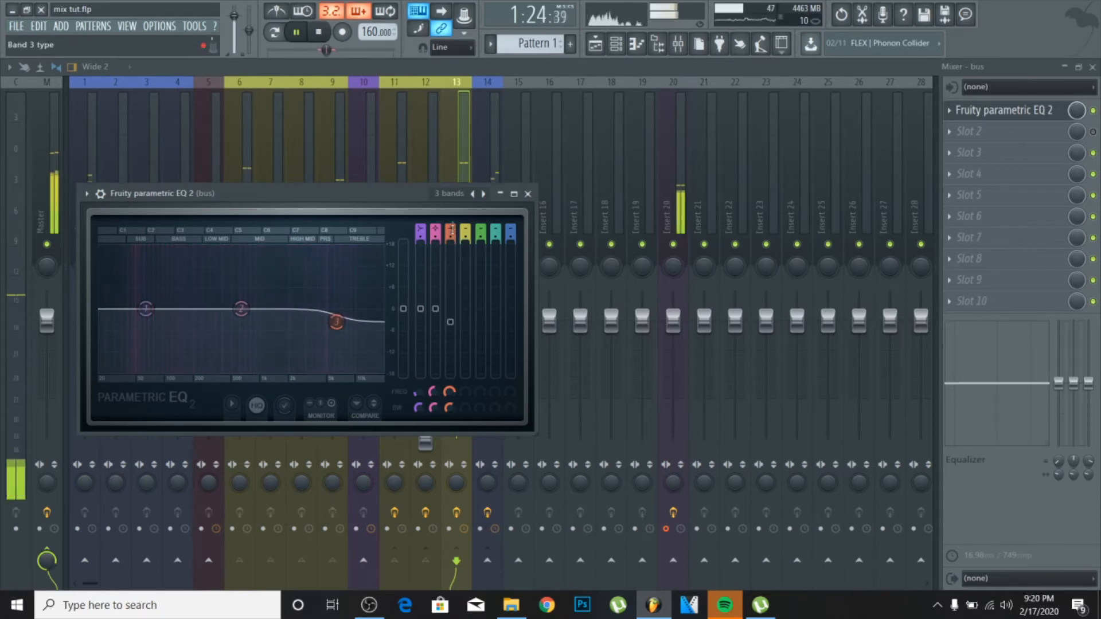
scroll(453, 225, "up", 1)
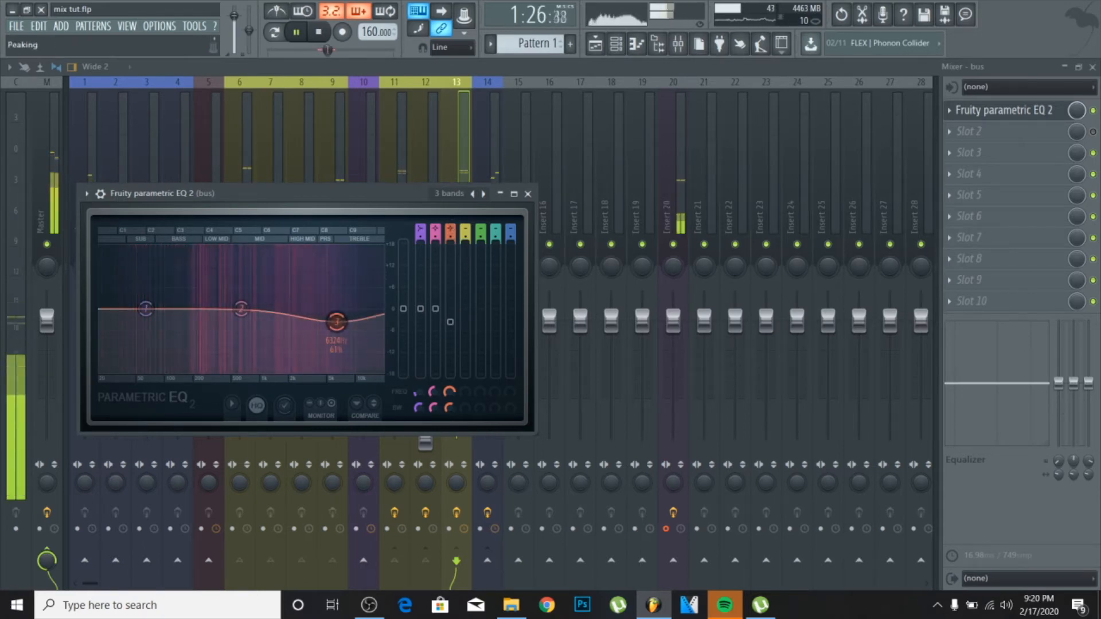
Set band 3 of the drum bus EQ to a 2.3 dB cut at 3891 Hz.
scroll(455, 400, "down", 2)
scroll(455, 400, "down", 3)
scroll(456, 352, "up", 3)
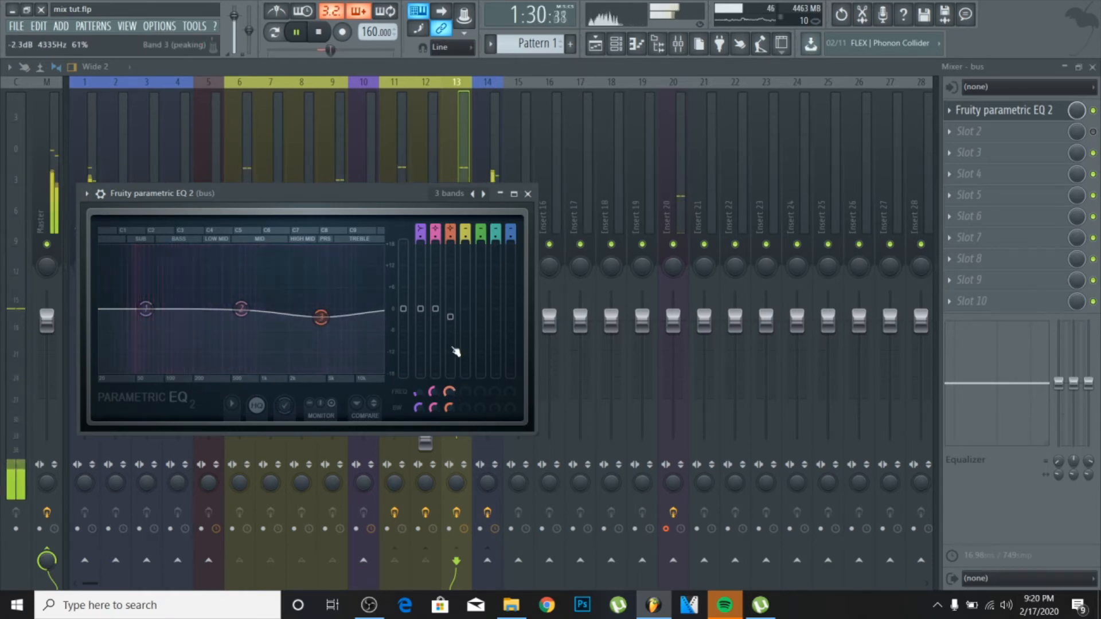
scroll(452, 395, "down", 2)
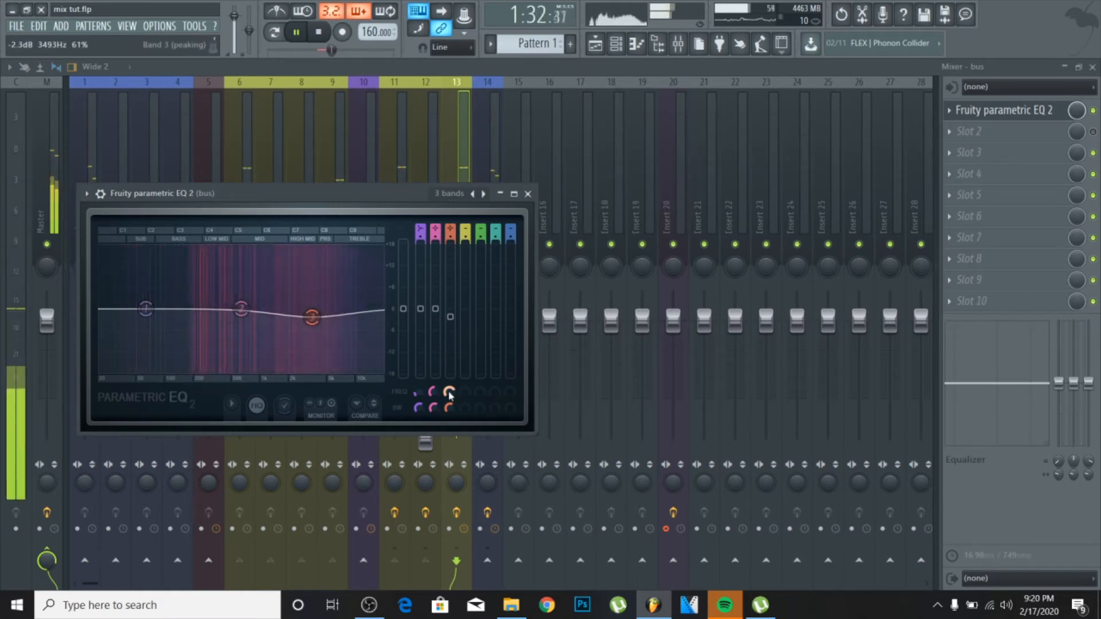
scroll(449, 408, "up", 2)
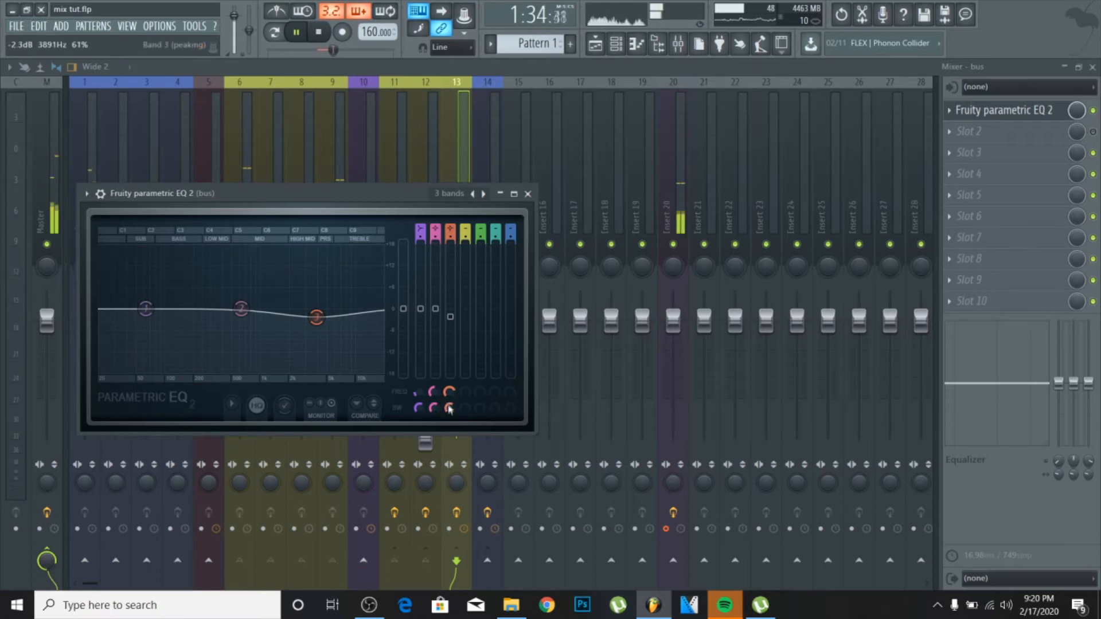
Deepen the band 3 cut to -3.1 dB with its bandwidth narrowed to 38%, and close the drum bus EQ.
scroll(456, 357, "down", 2)
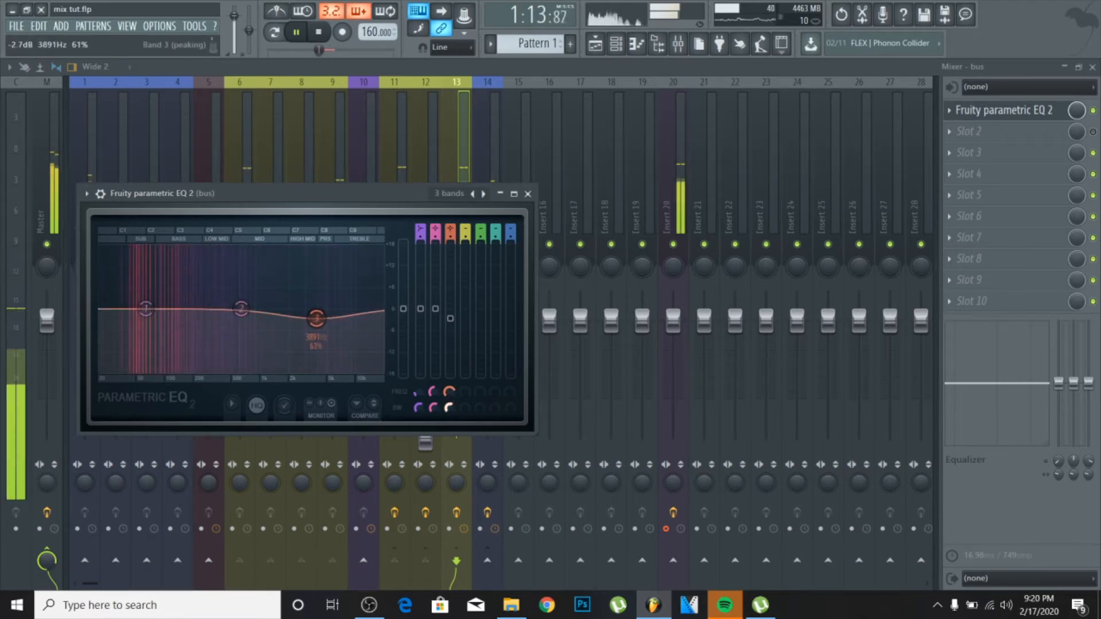
mouse_move(449, 408)
left_mouse_down()
mouse_move(449, 438)
mouse_move(450, 427)
left_mouse_up()
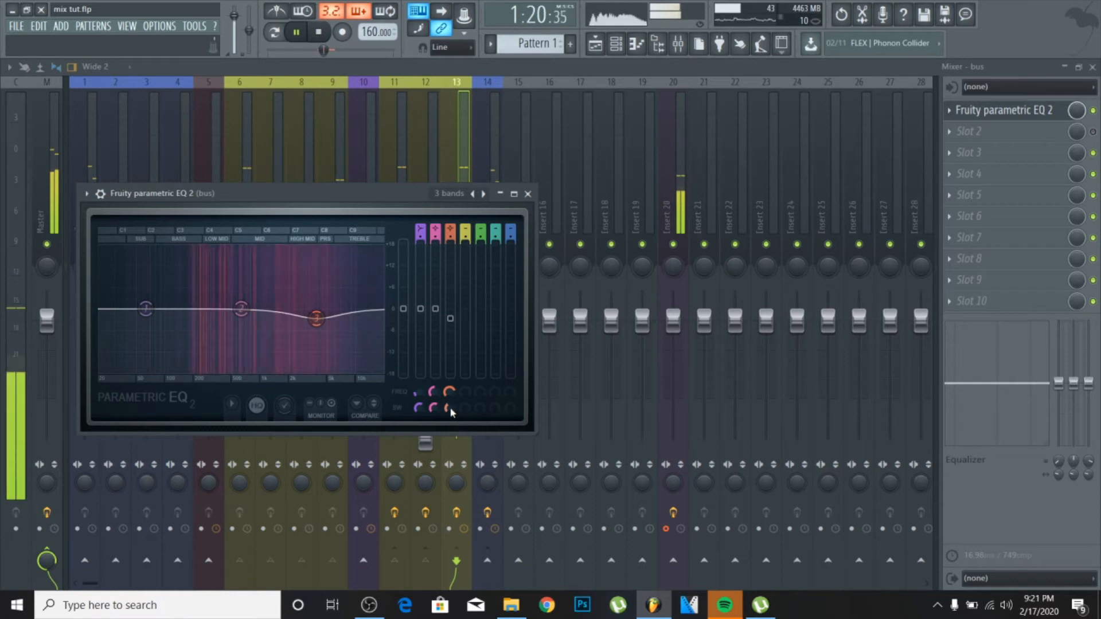
scroll(454, 344, "down", 1)
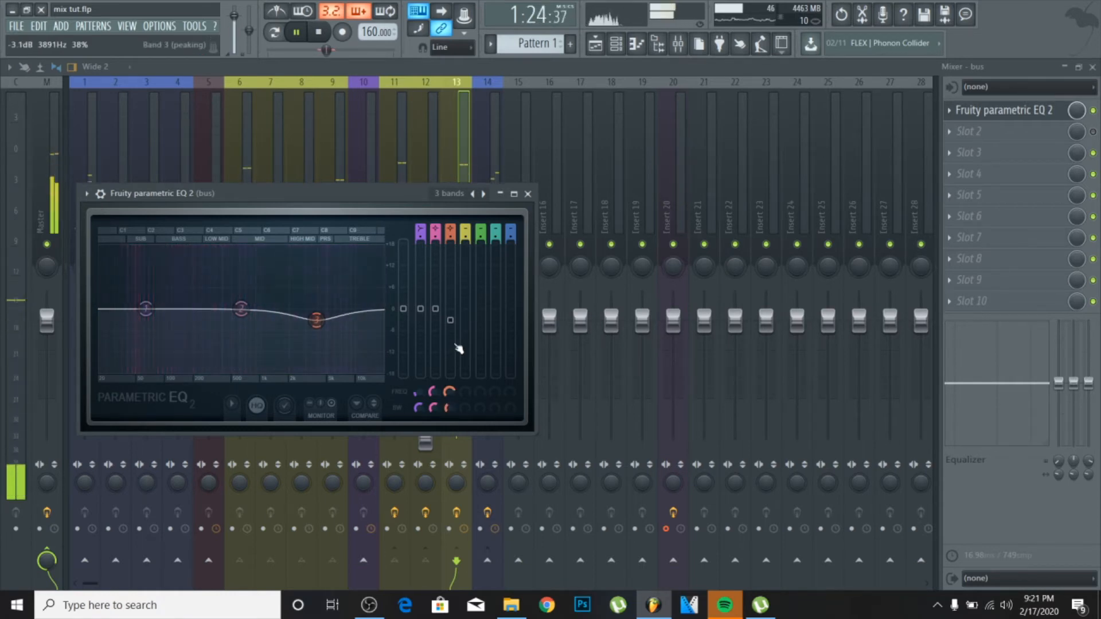
left_click(528, 194)
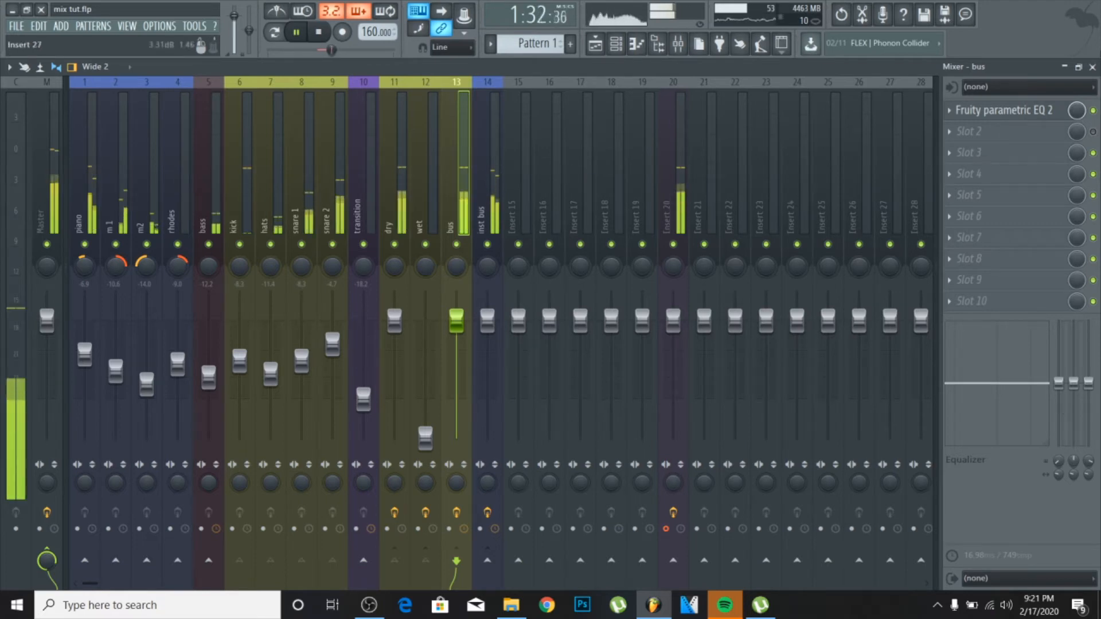
left_click(1039, 113)
left_click(1039, 112)
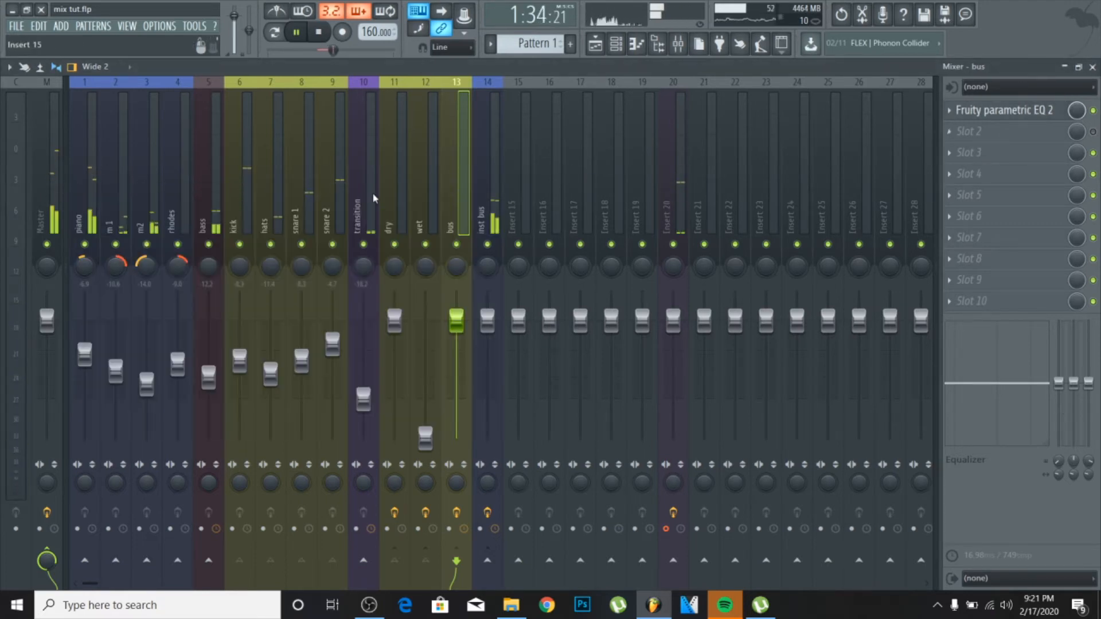
left_click(475, 163)
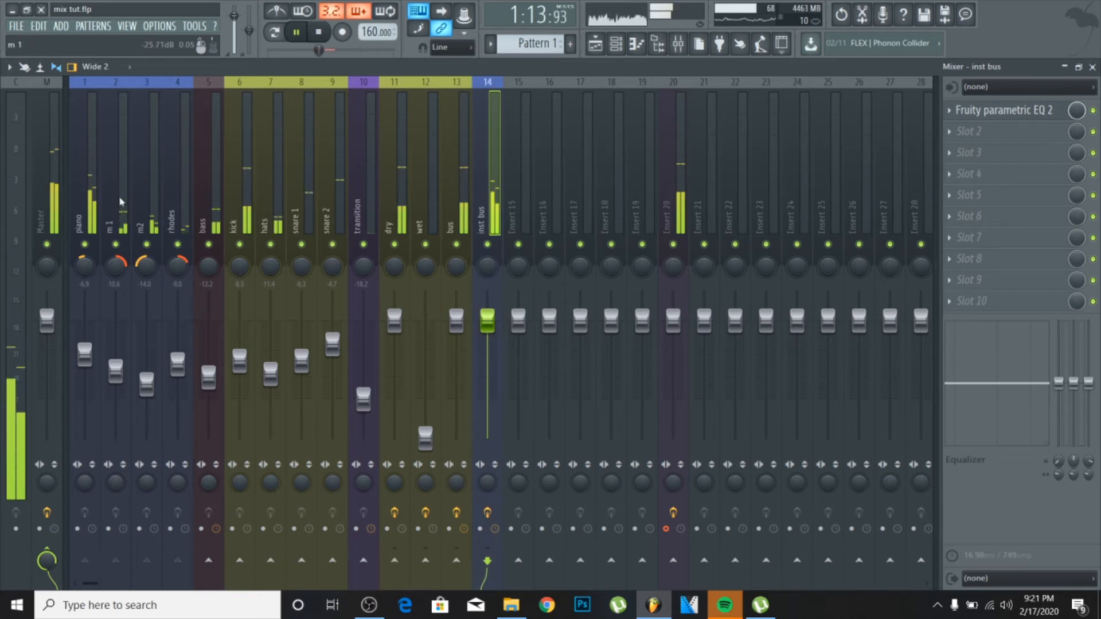
Pause playback and add Fruity Compressor to the first effect slot of the m 1 track.
left_click(118, 207)
left_click(296, 33)
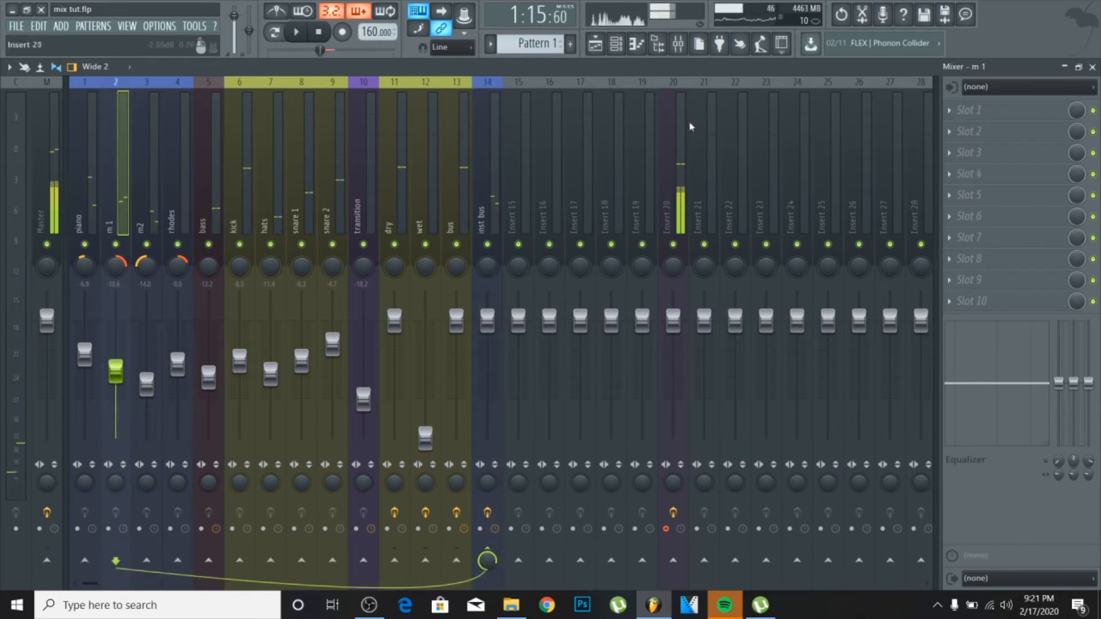
left_click(970, 110)
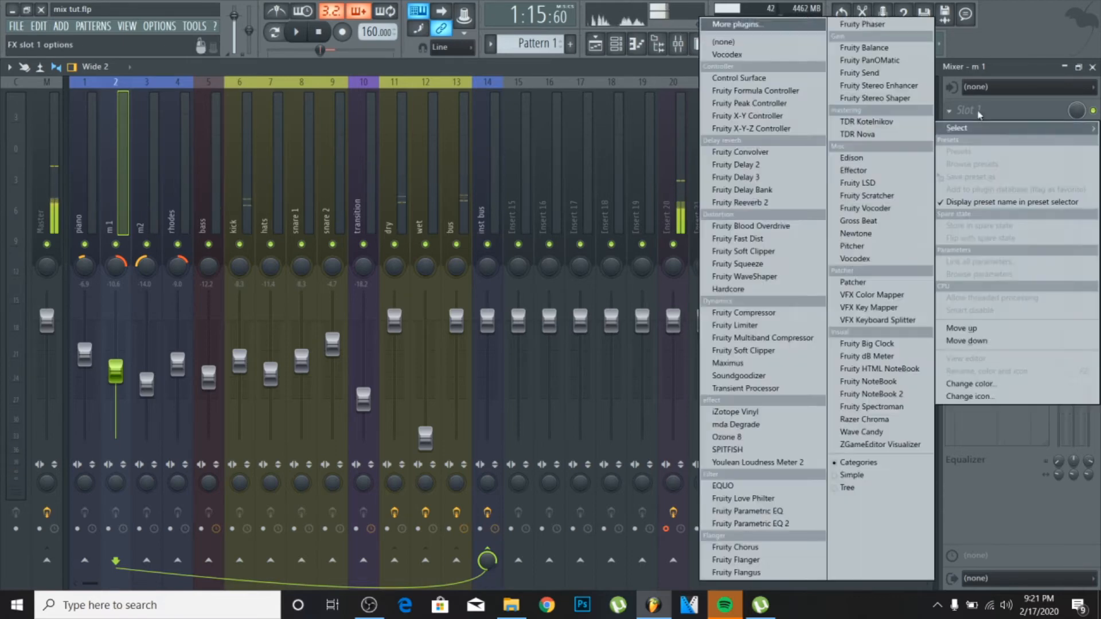
left_click(726, 315)
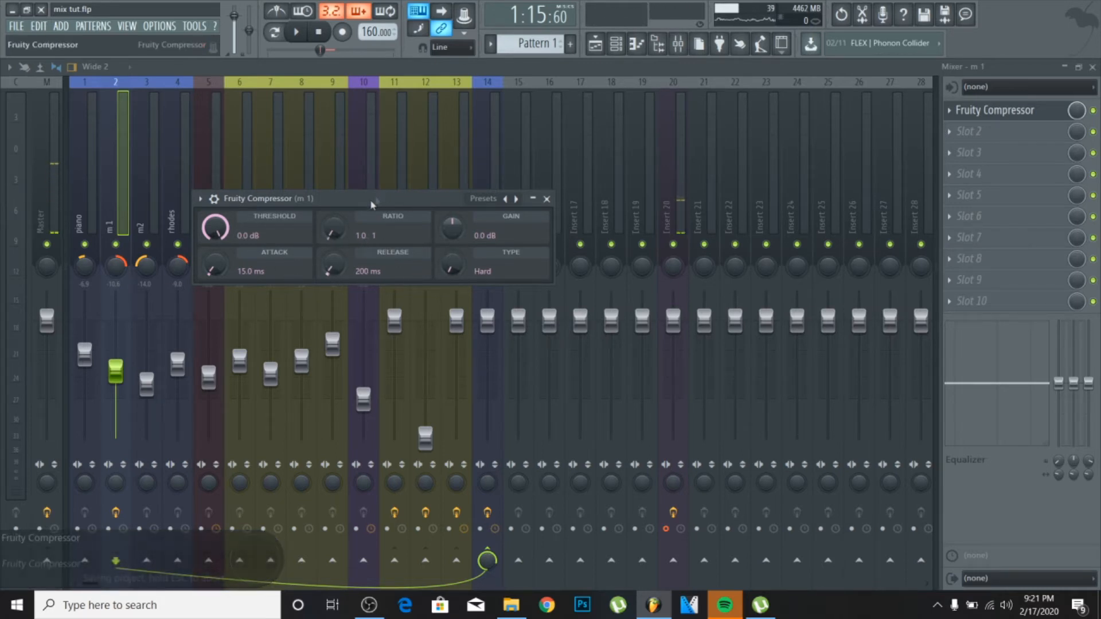
left_click_drag(373, 198, 500, 175)
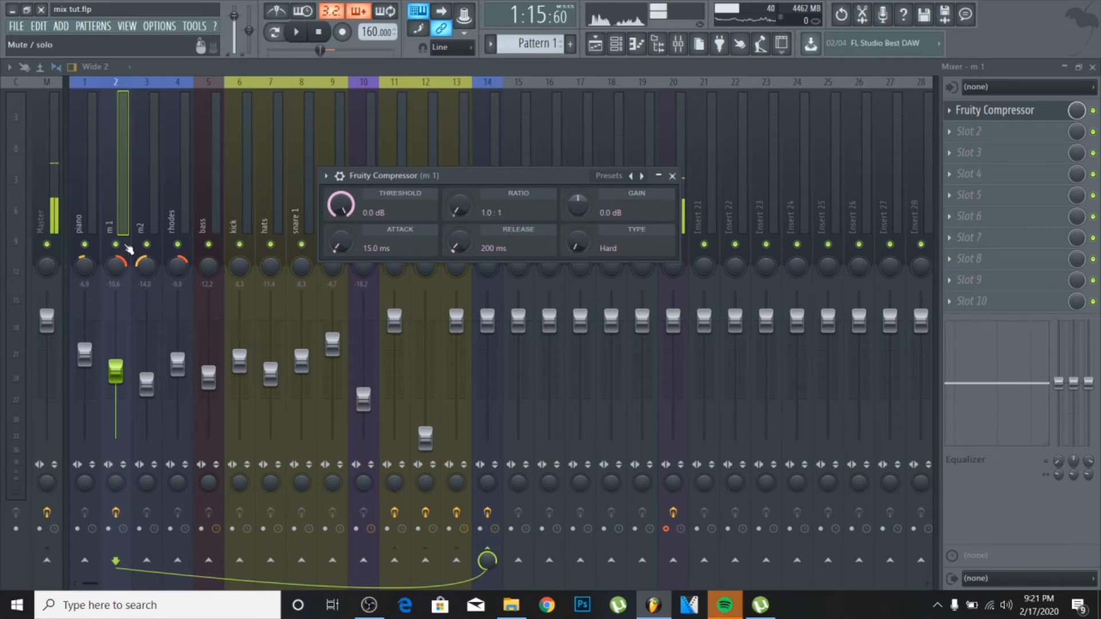
key("Escape")
Isolate m 1 with Insert 20 left on, and audition it while switching m2 and piano in and out.
left_click(674, 244)
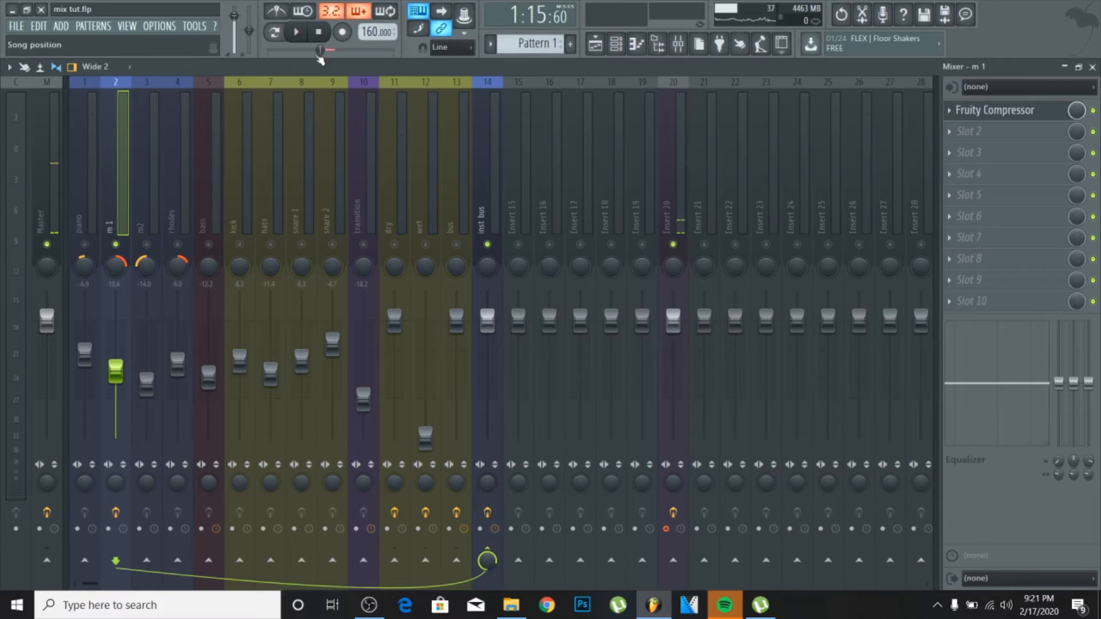
left_click(146, 244)
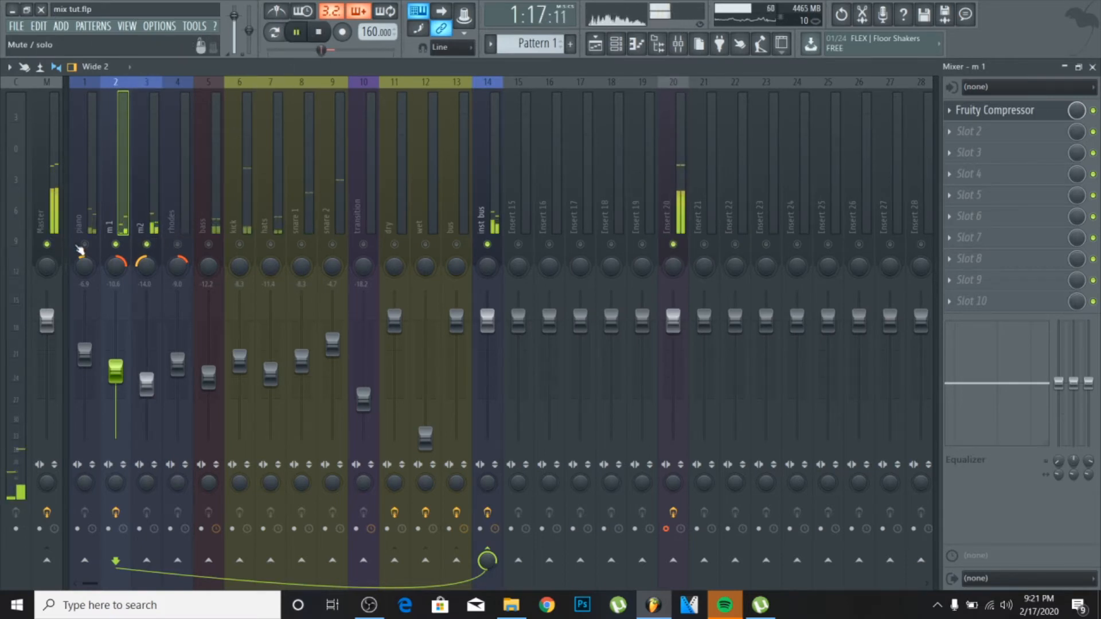
left_click(84, 244)
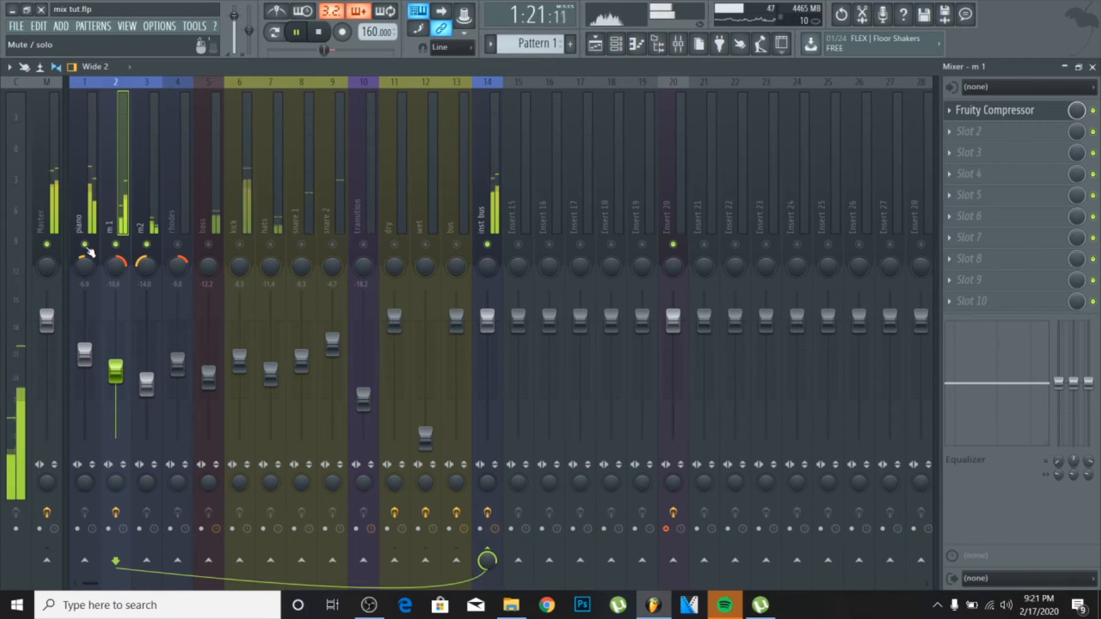
left_click(86, 245)
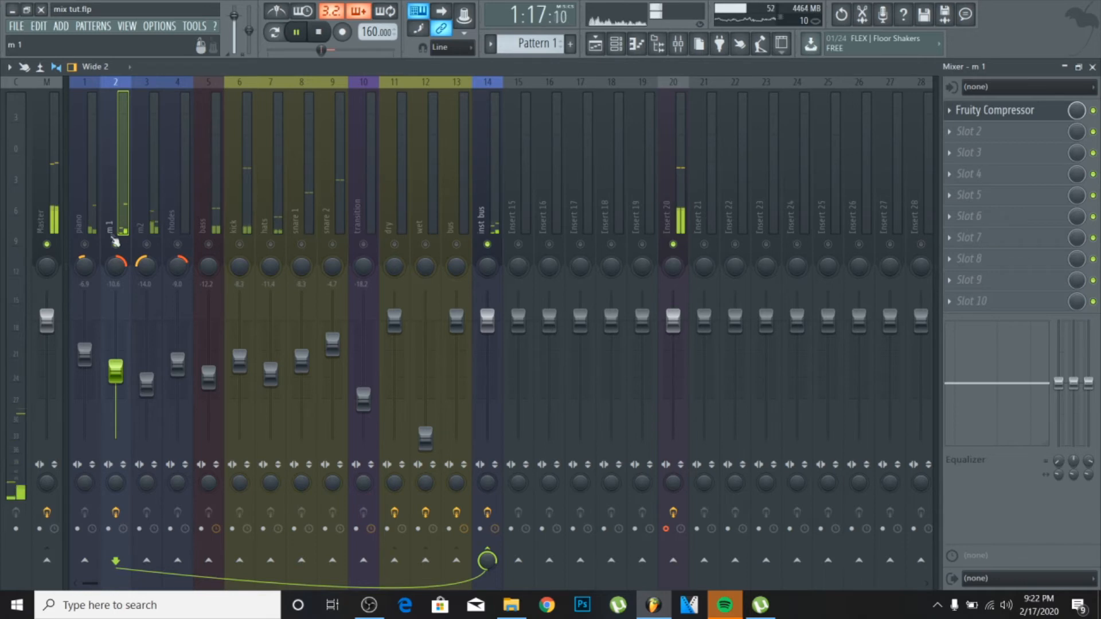
right_click(147, 245)
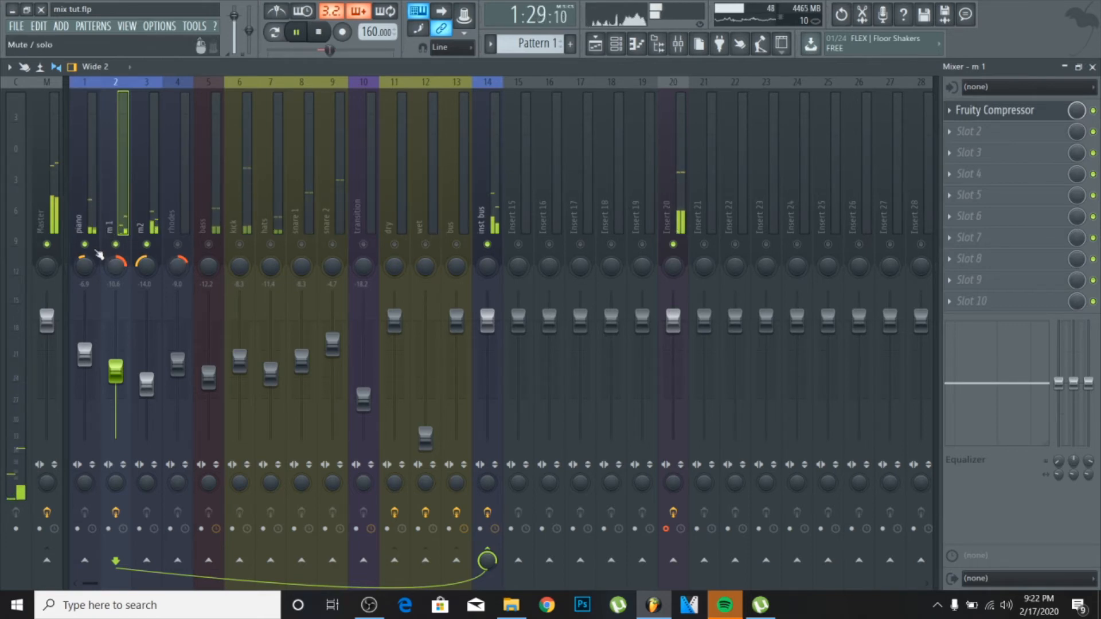
Reopen the Fruity Compressor on m 1 and lower its threshold to -30 dB.
left_click(145, 210)
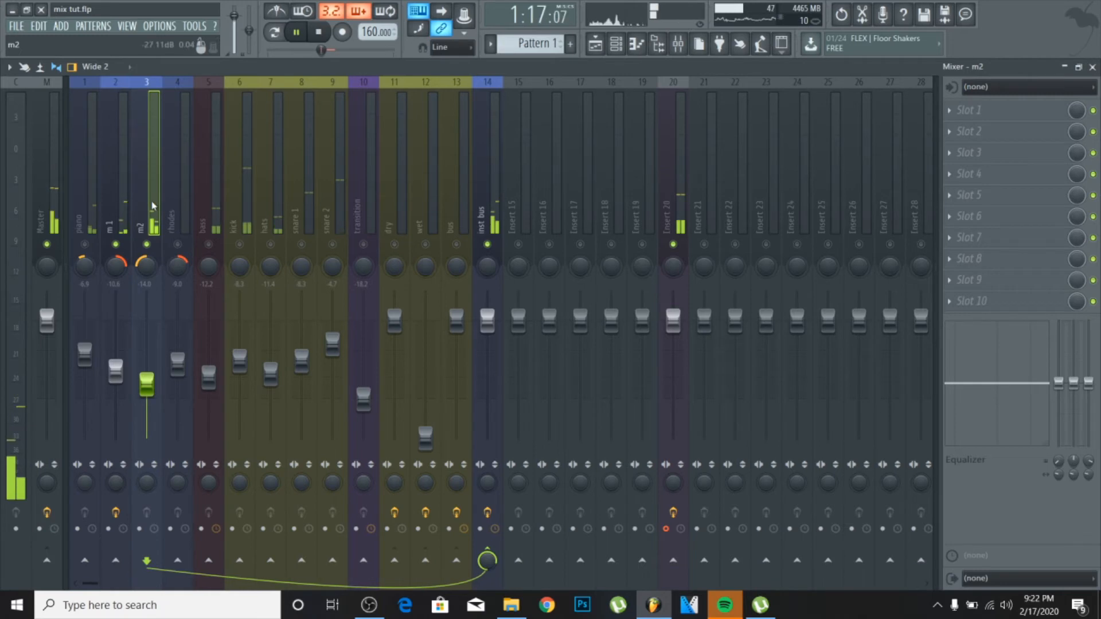
left_click(117, 208)
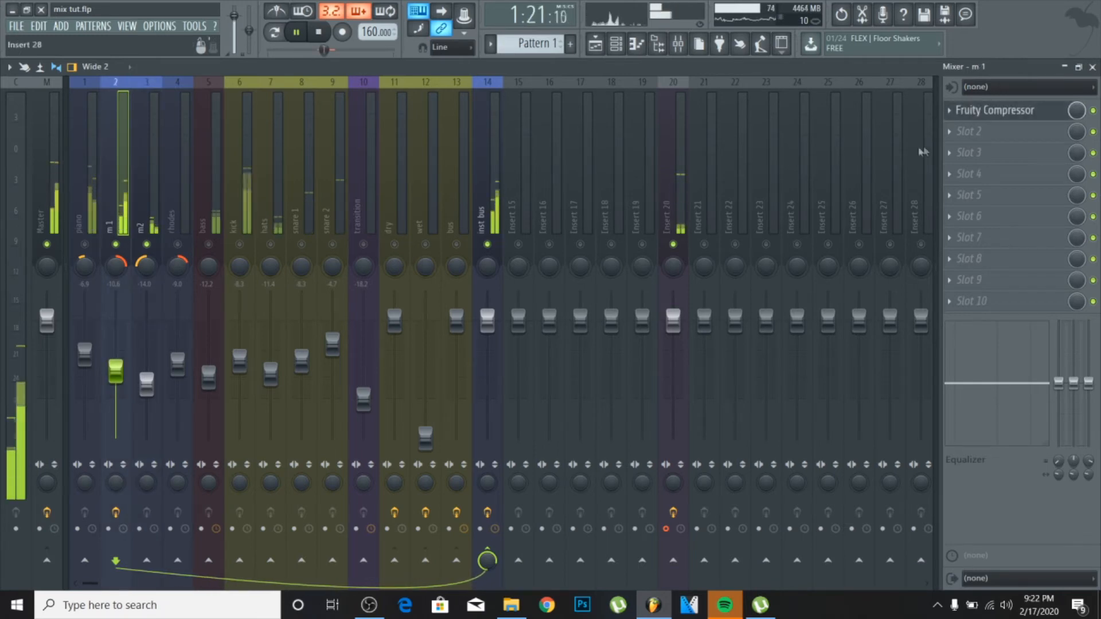
left_click(982, 114)
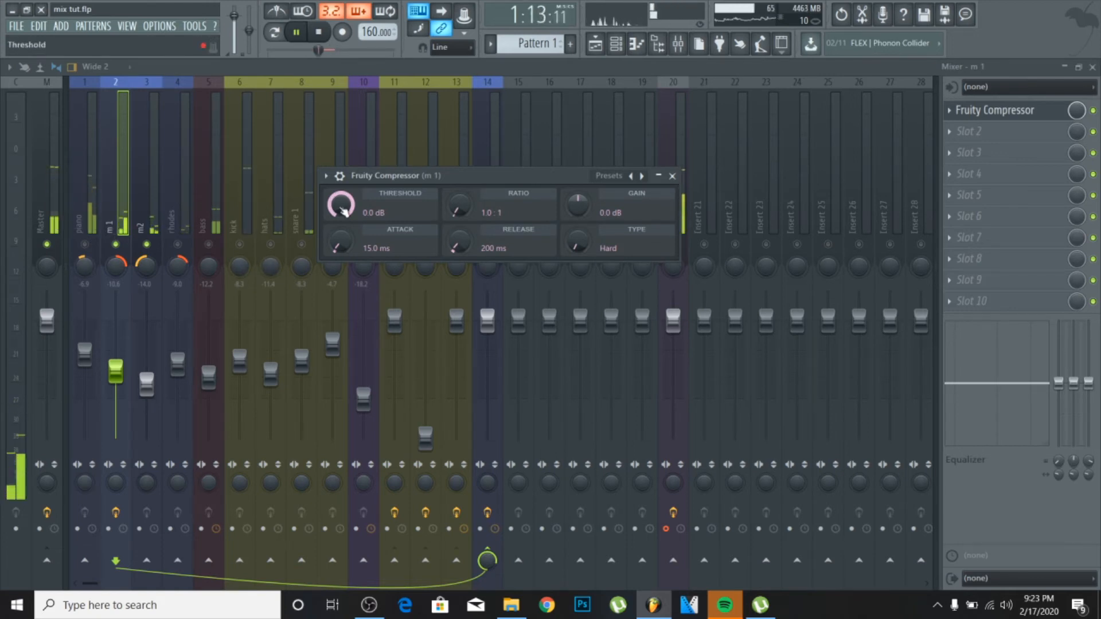
scroll(344, 213, "down", 5)
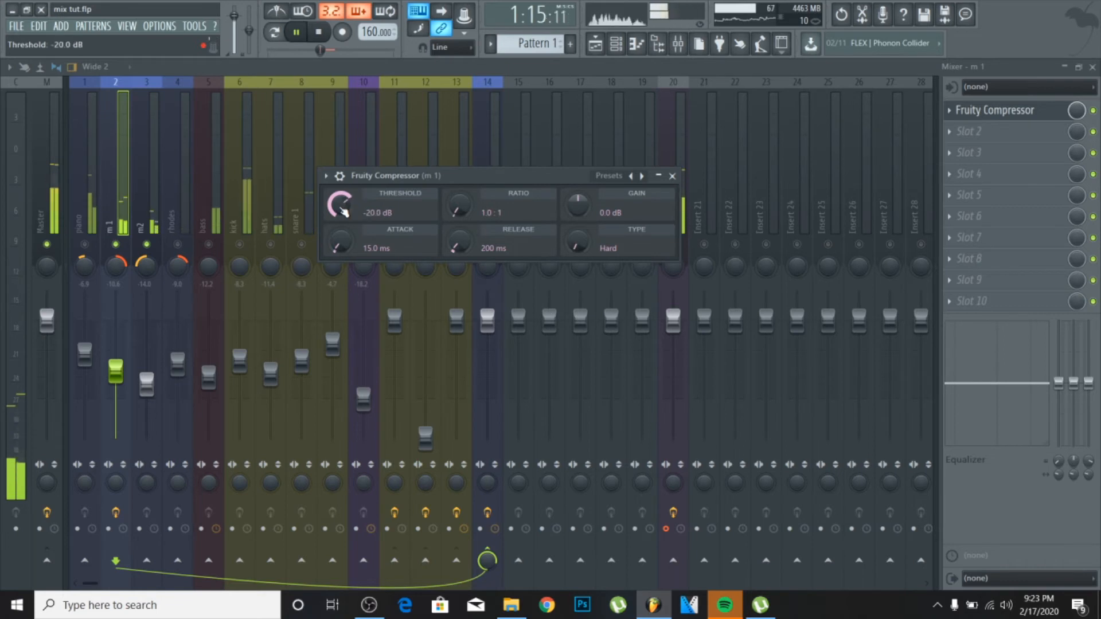
scroll(344, 212, "down", 1)
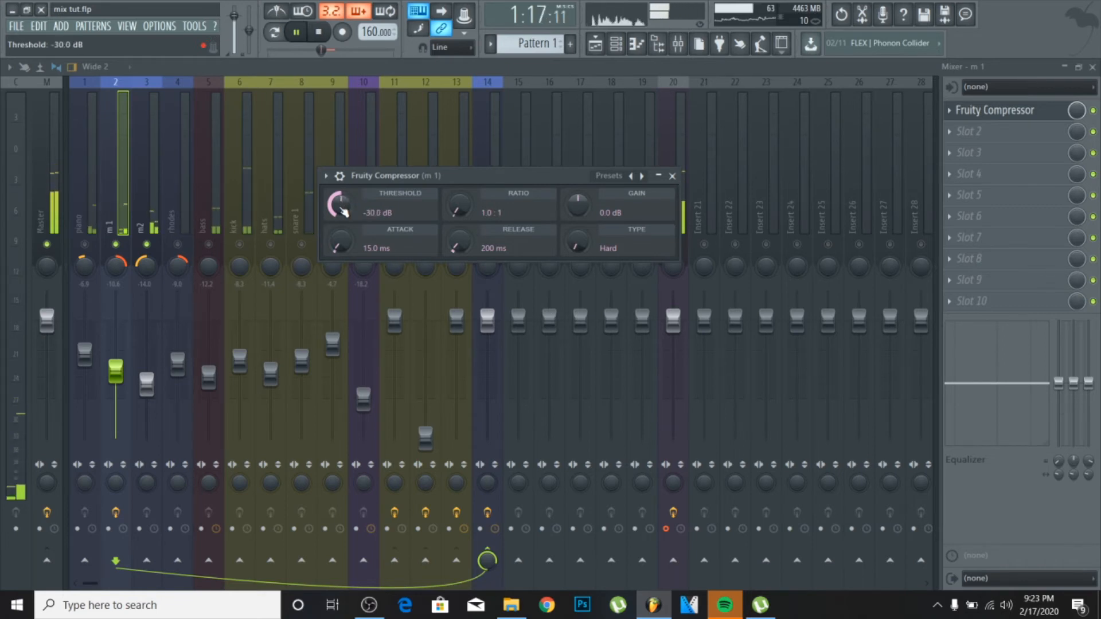
Settle the m 1 Fruity Compressor threshold at -27.5 dB and set its ratio to 3.0:1.
scroll(344, 213, "up", 2)
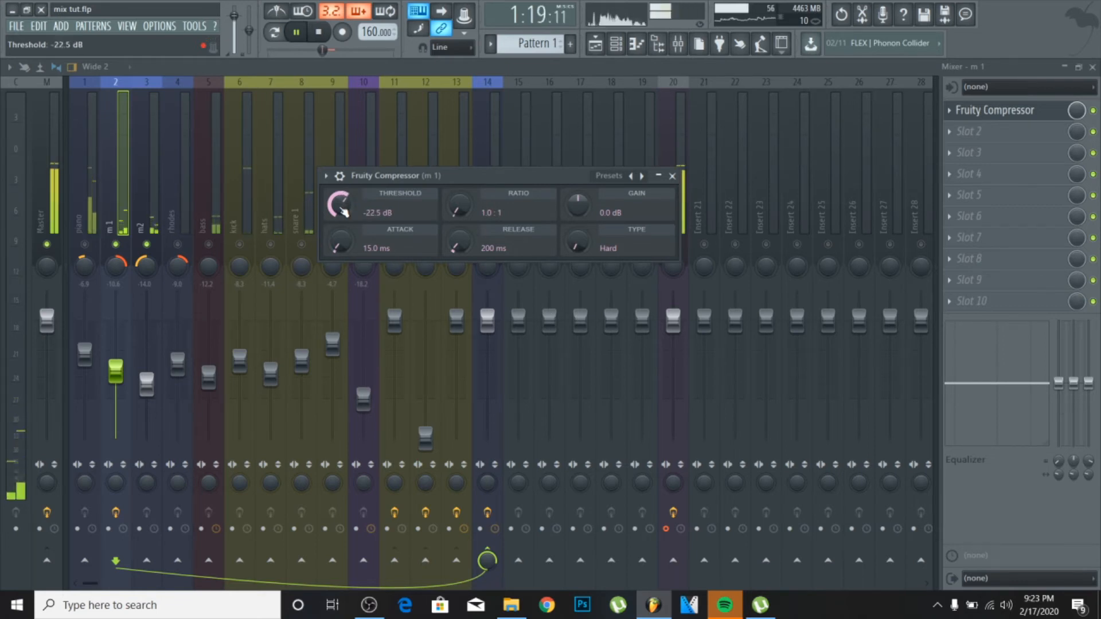
scroll(345, 212, "down", 3)
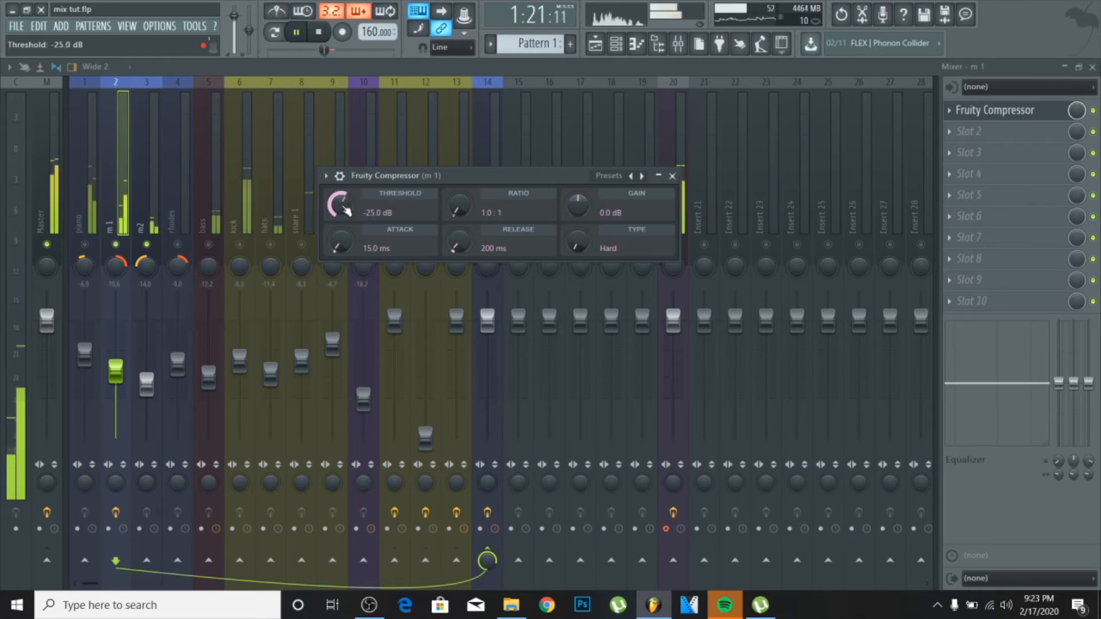
scroll(346, 207, "up", 1)
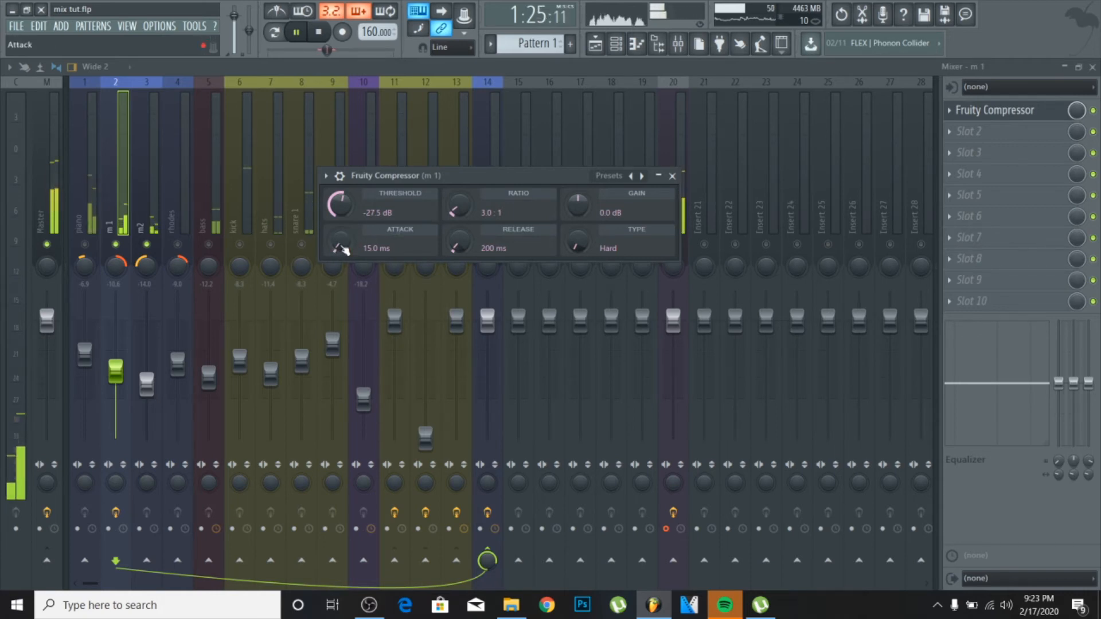
Set the compressor's attack to 4.5 ms, release to 250 ms and gain to about 5 dB, and close it.
scroll(341, 245, "down", 3)
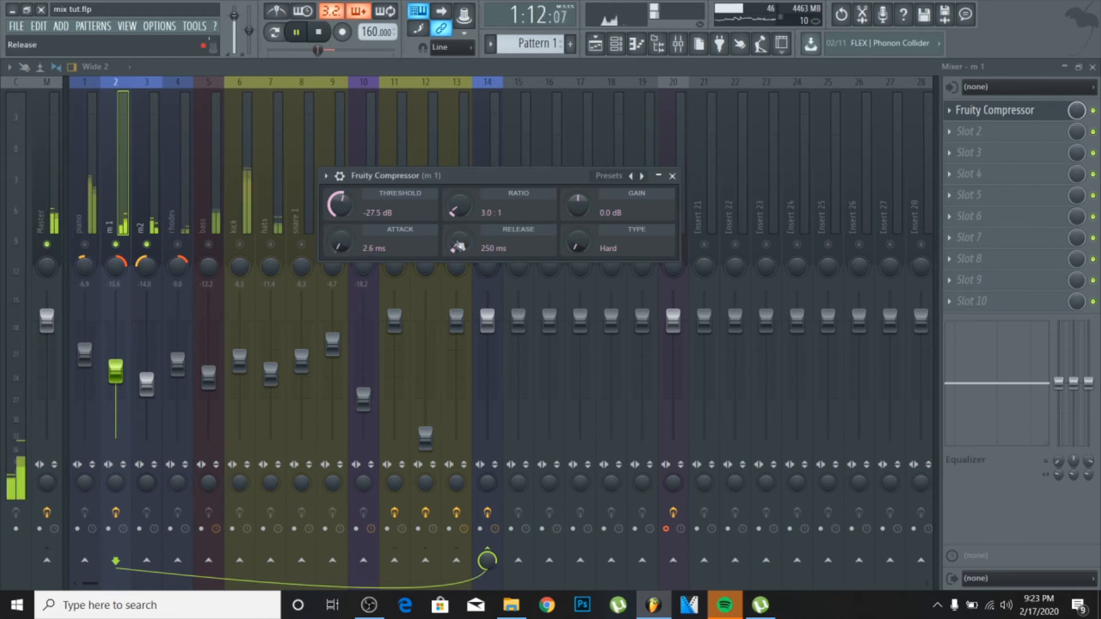
scroll(342, 244, "up", 2)
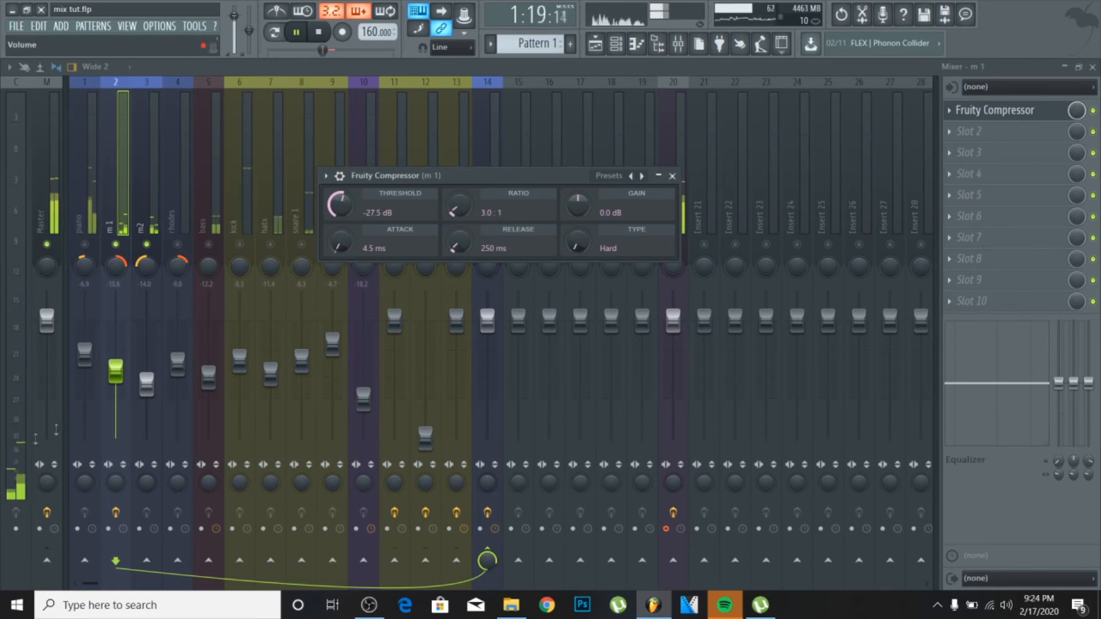
scroll(579, 208, "up", 3)
scroll(586, 214, "up", 3)
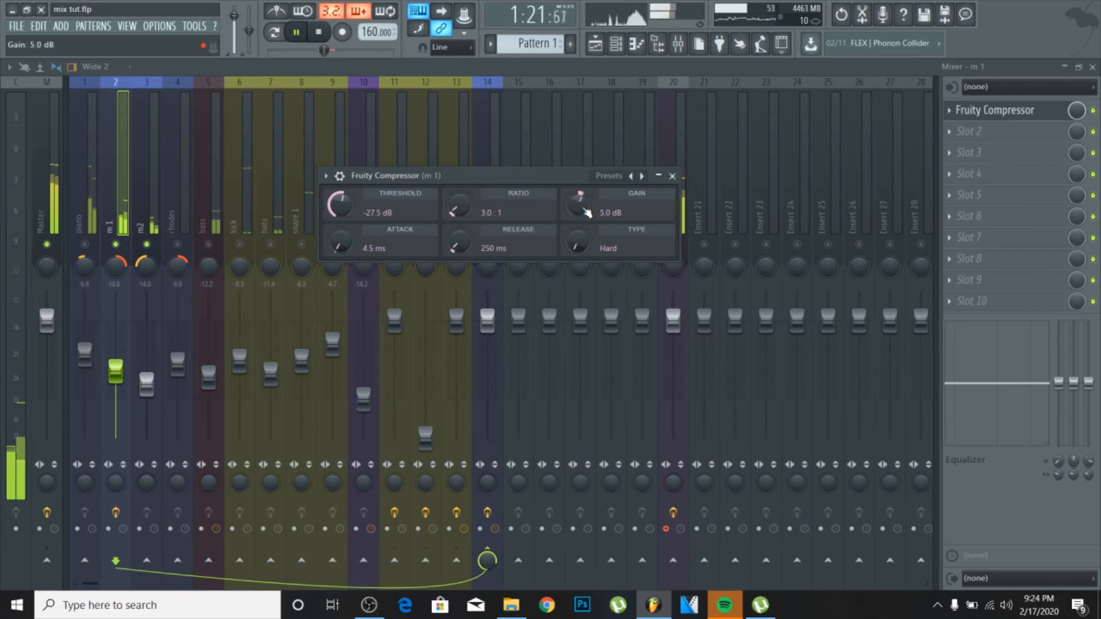
left_click(673, 177)
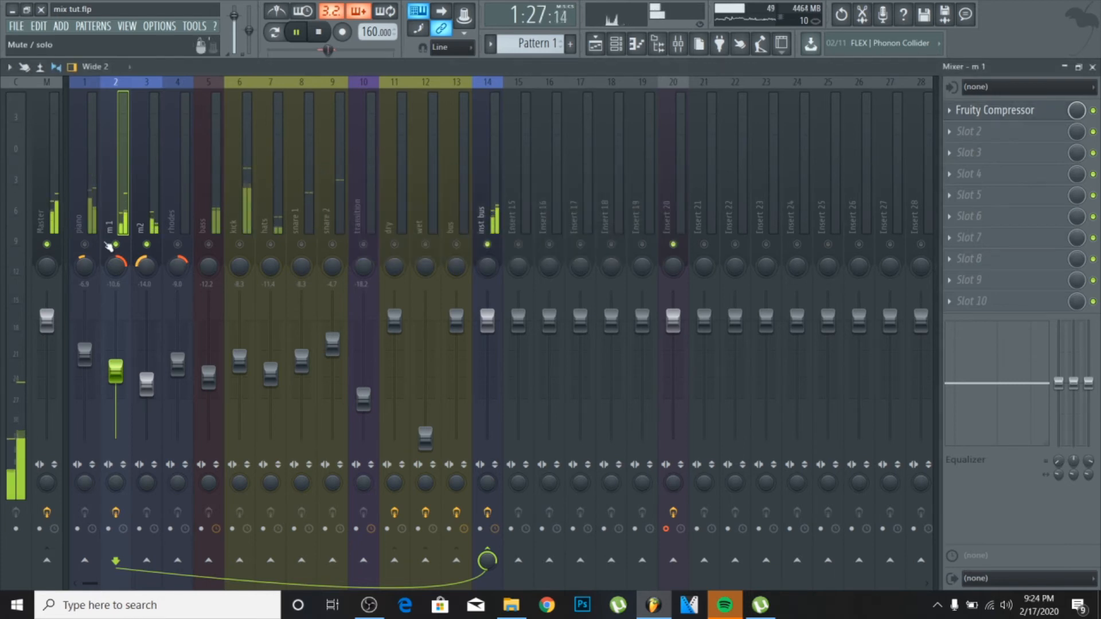
Bring the piano back in to audition it with m 1 and m2, and restore all mixer tracks to playback.
left_click(155, 211)
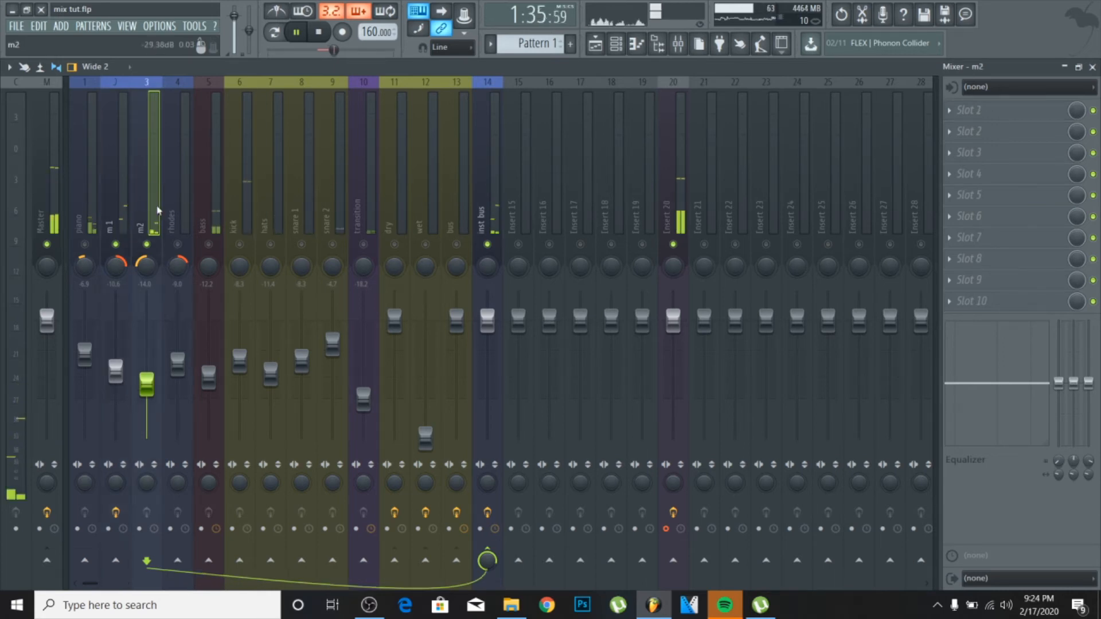
left_click(96, 217)
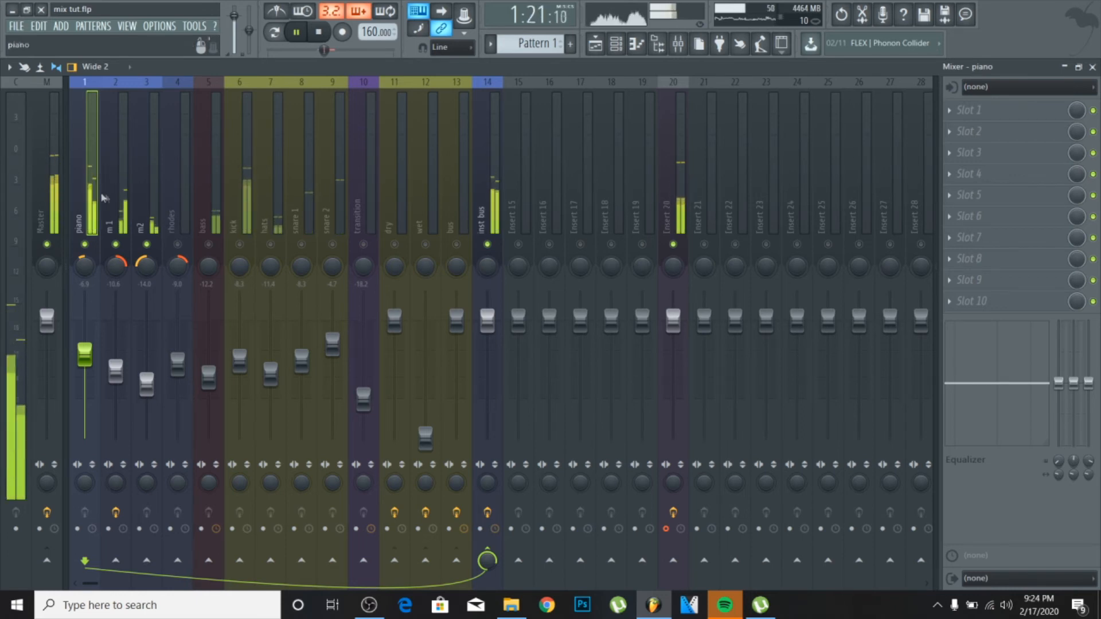
left_click(122, 200)
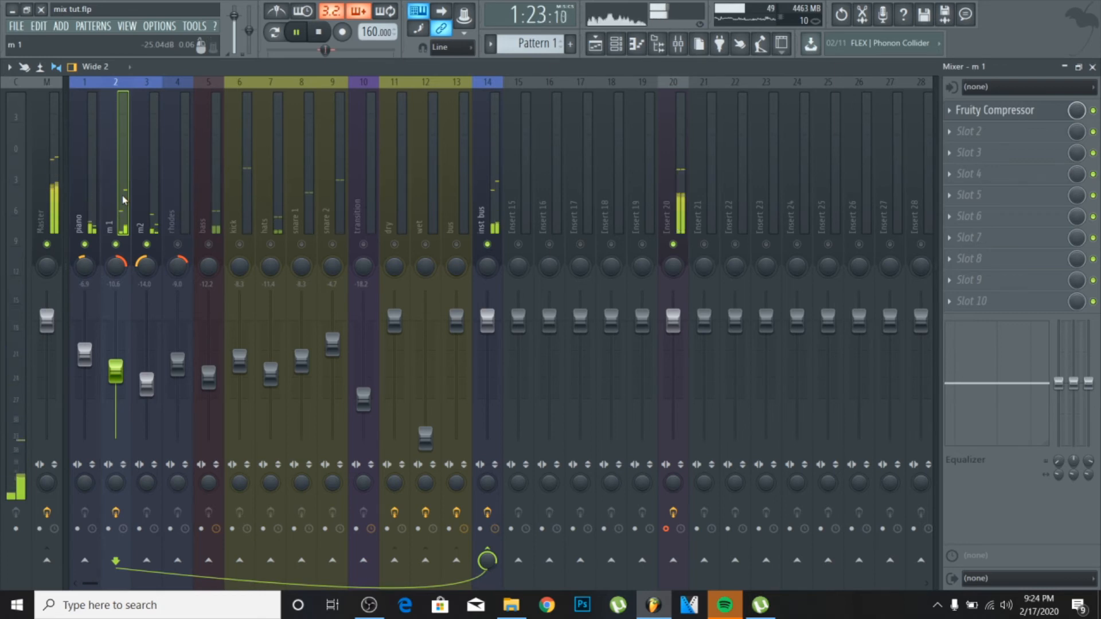
left_click(123, 241, "ctrl")
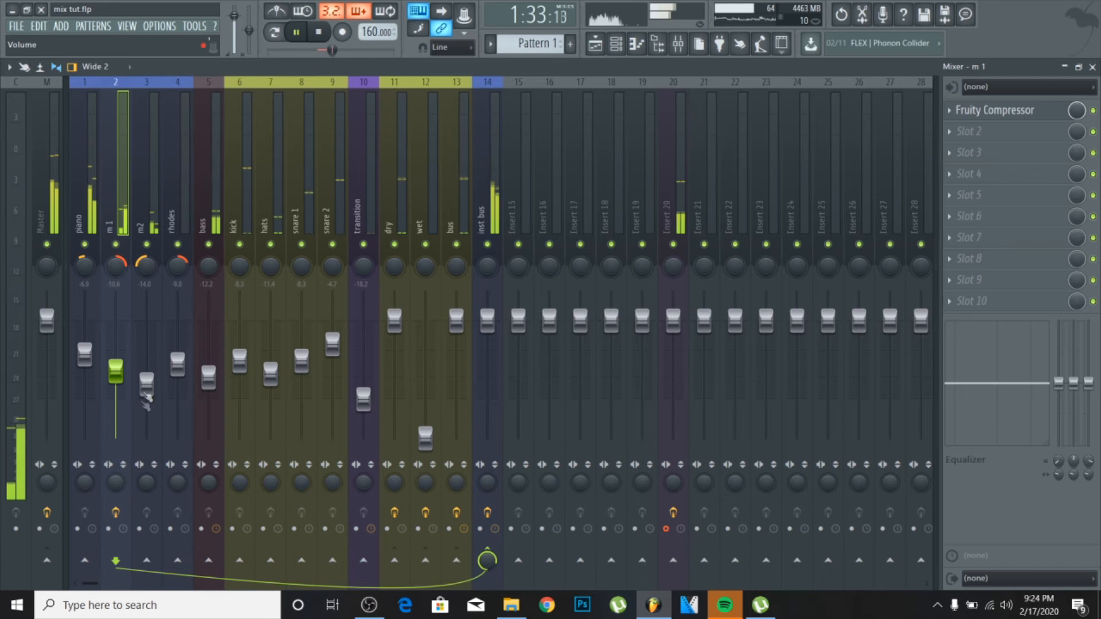
Compare m 1 with its effects bypassed, and reopen its Fruity Compressor to set the release to 200 ms.
left_click(116, 513)
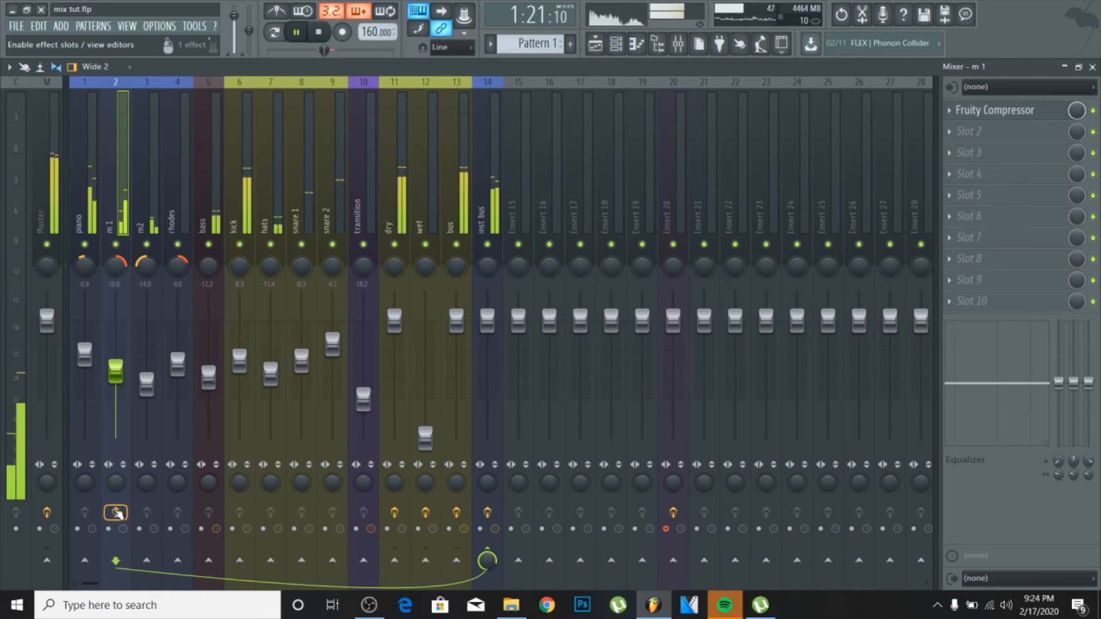
left_click(996, 110)
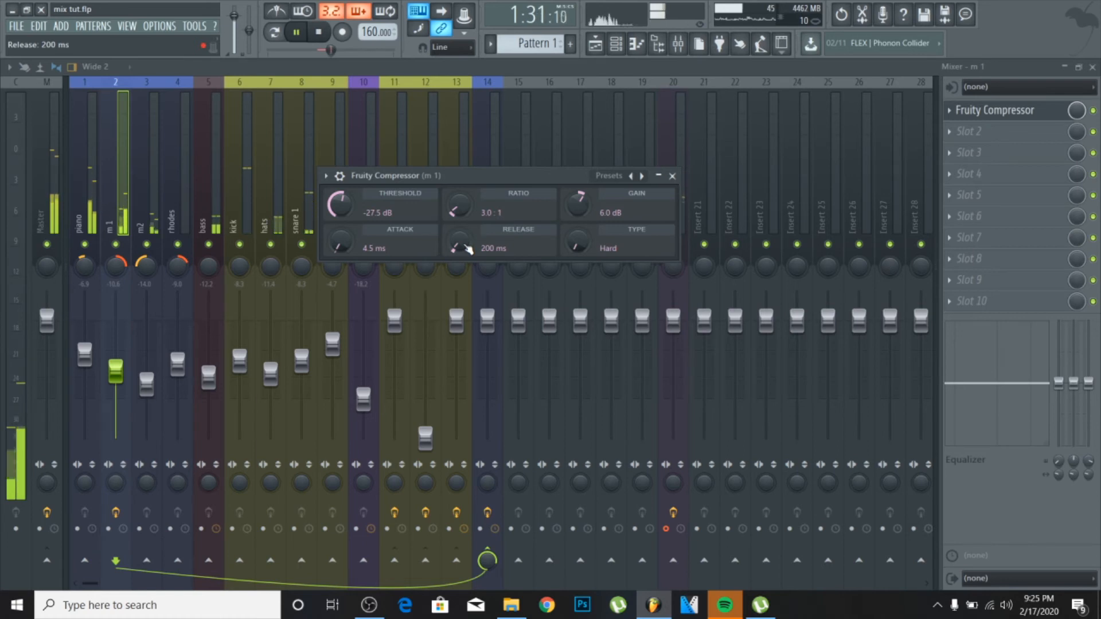
left_click(673, 176)
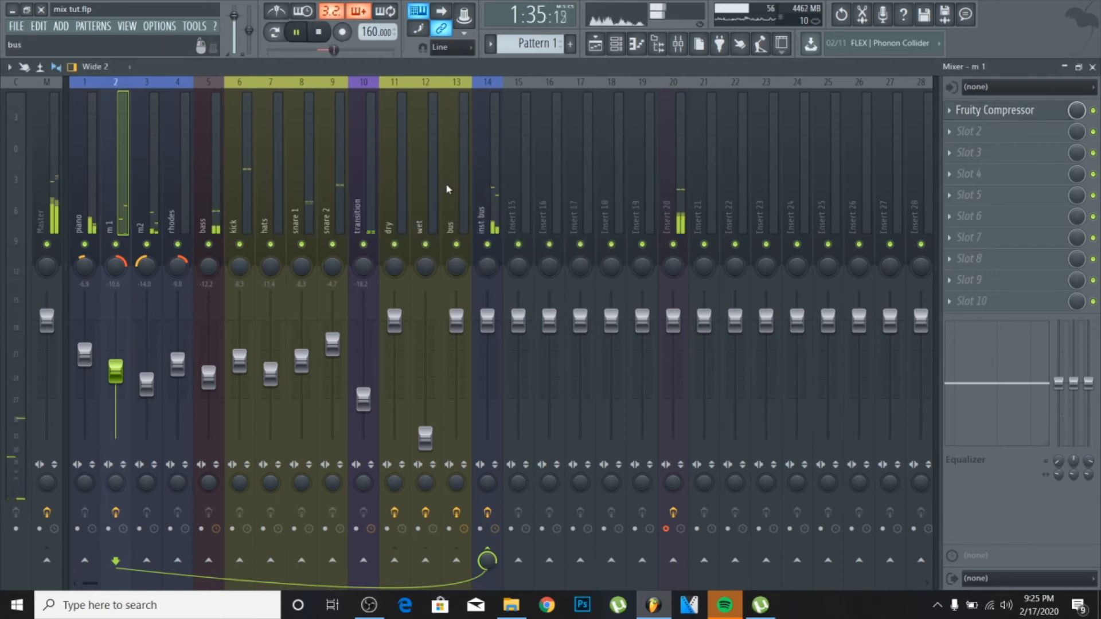
Audition the drum bus with its effects bypassed and back on, and turn off the inst bus effects.
left_click(468, 190)
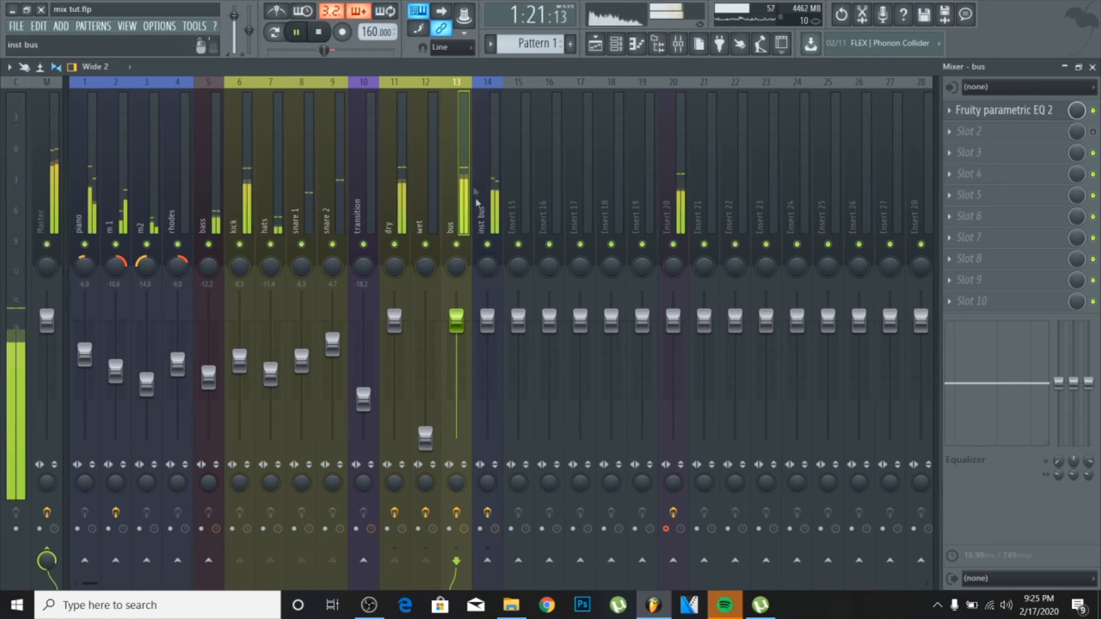
left_click(456, 512)
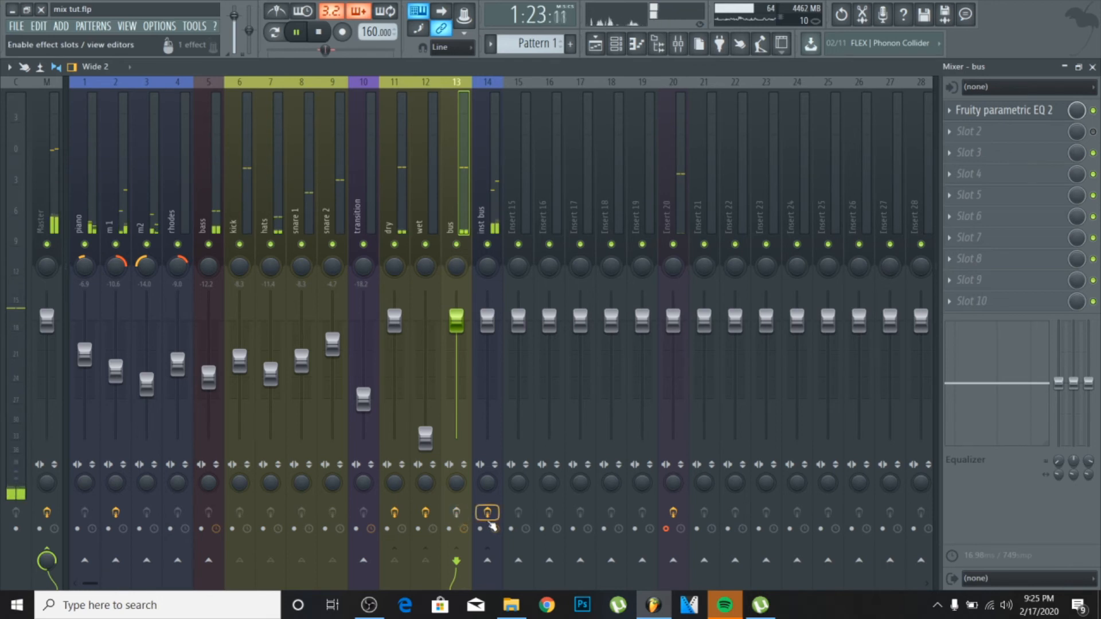
left_click(461, 513)
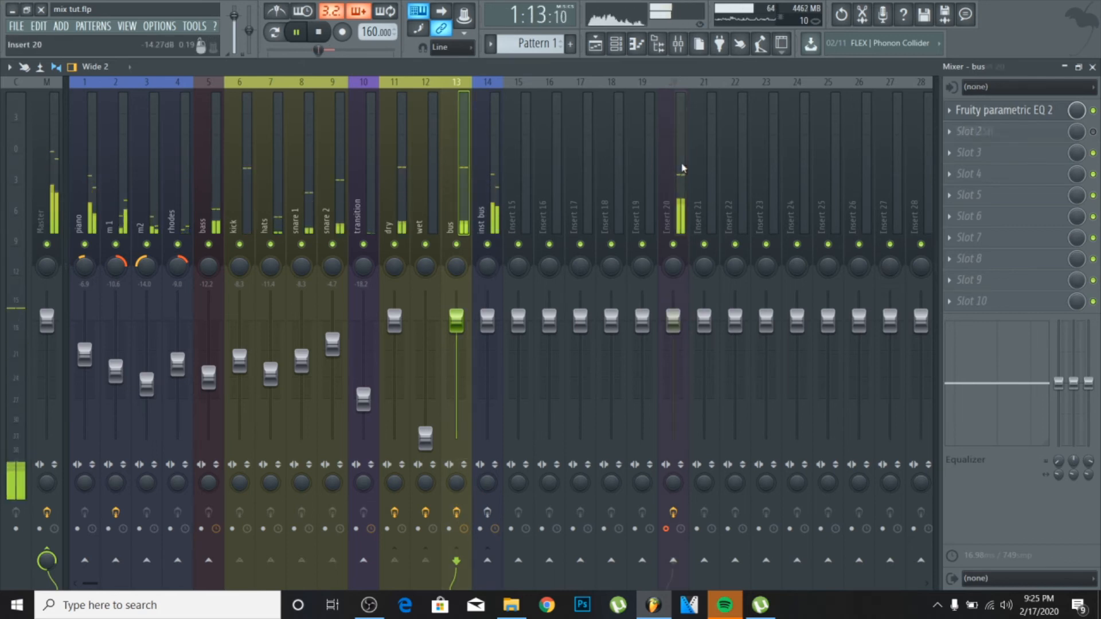
Open SPITFISH in the second effect slot of Insert 20 and apply its male voice (soft) preset, closing the plugin.
left_click(681, 172)
left_click(947, 131)
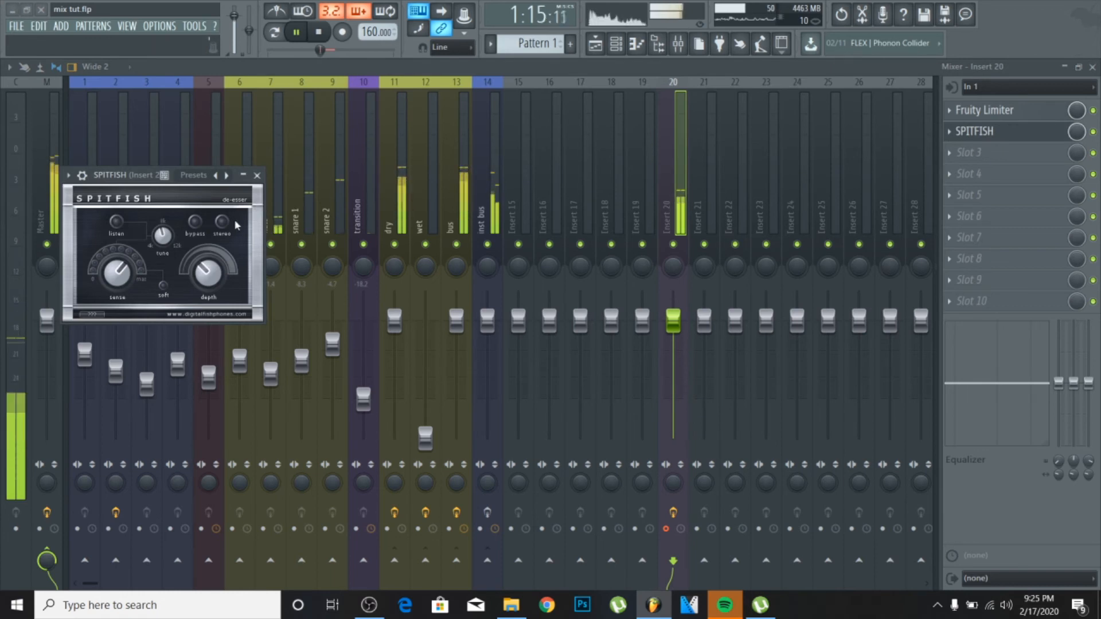
left_click(201, 175)
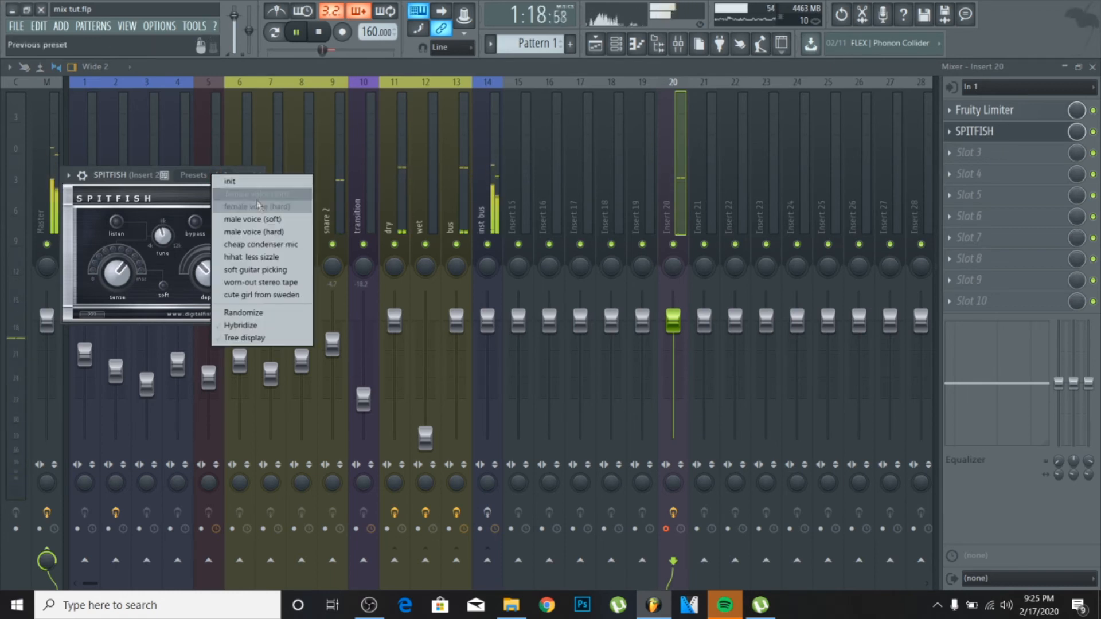
left_click(280, 219)
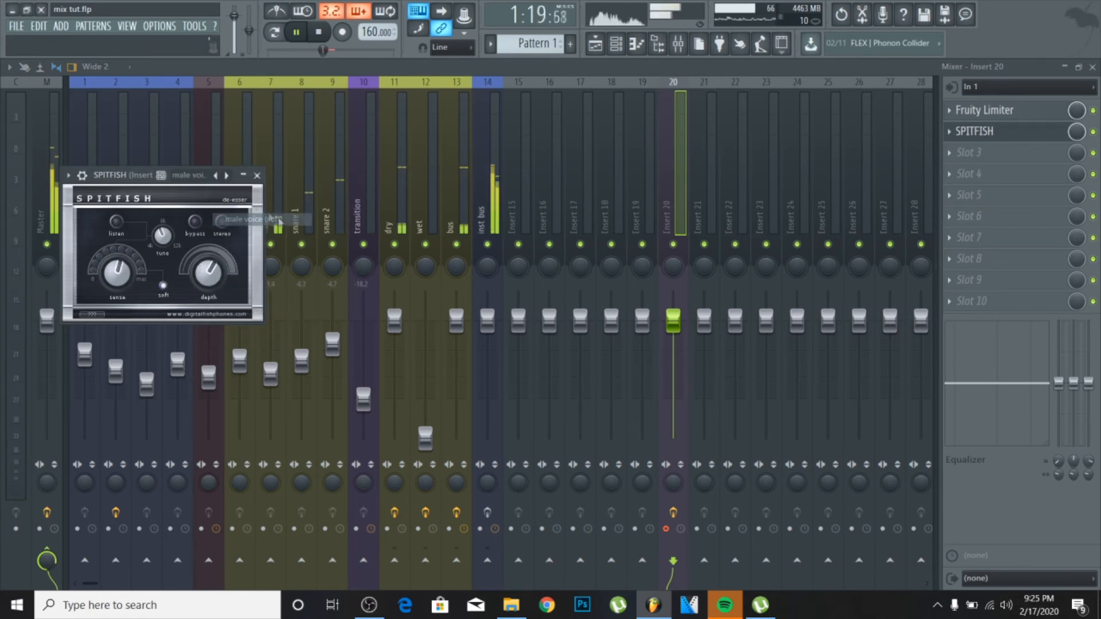
left_click(257, 175)
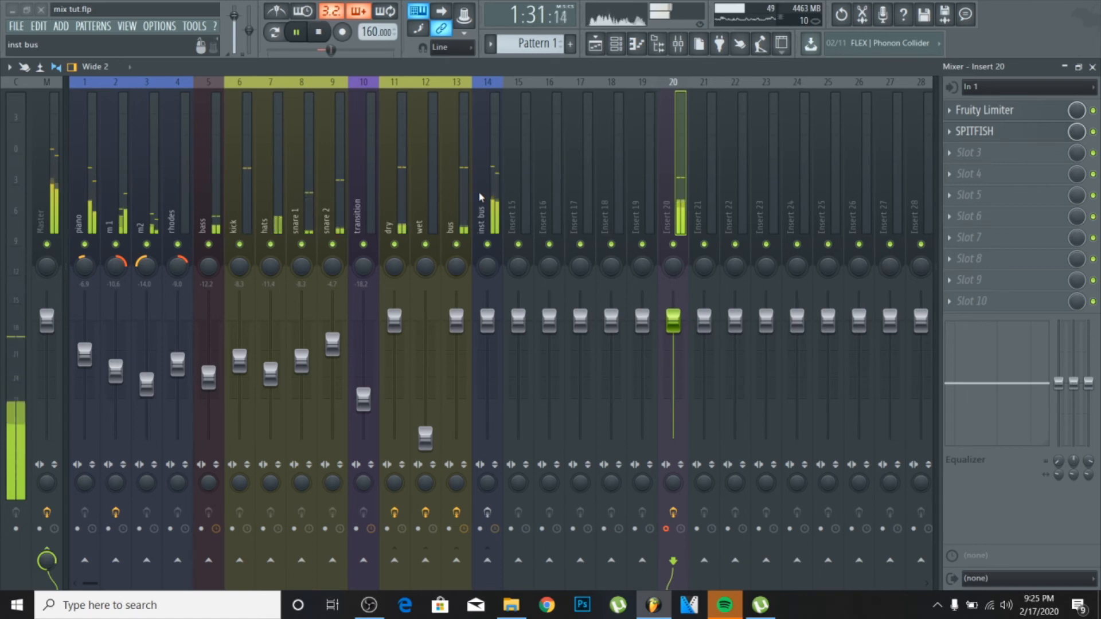
Open the Fruity Compressor on the wet track, pause playback, and move the plugin window clear of the drum tracks.
left_click(432, 172)
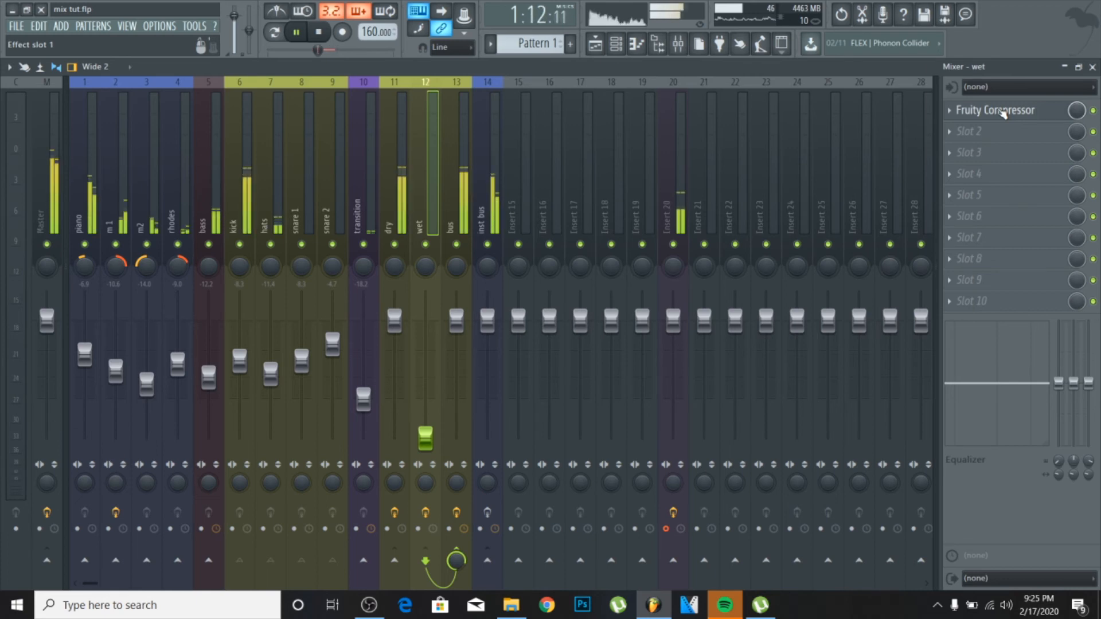
left_click(1003, 110)
left_click(1003, 110)
left_click(1003, 110)
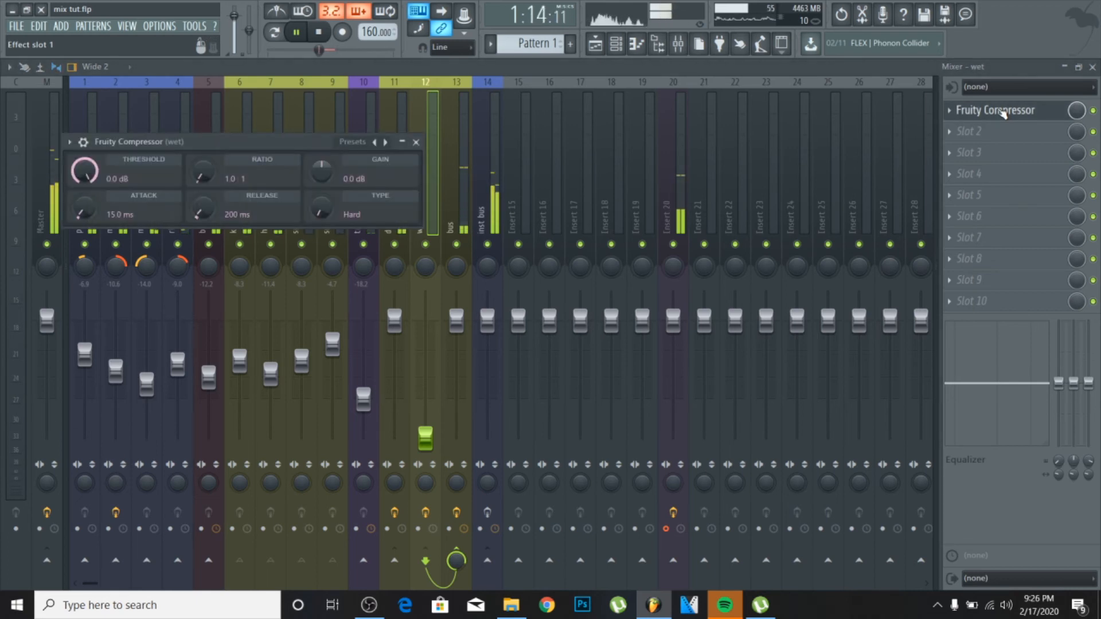
left_click(298, 32)
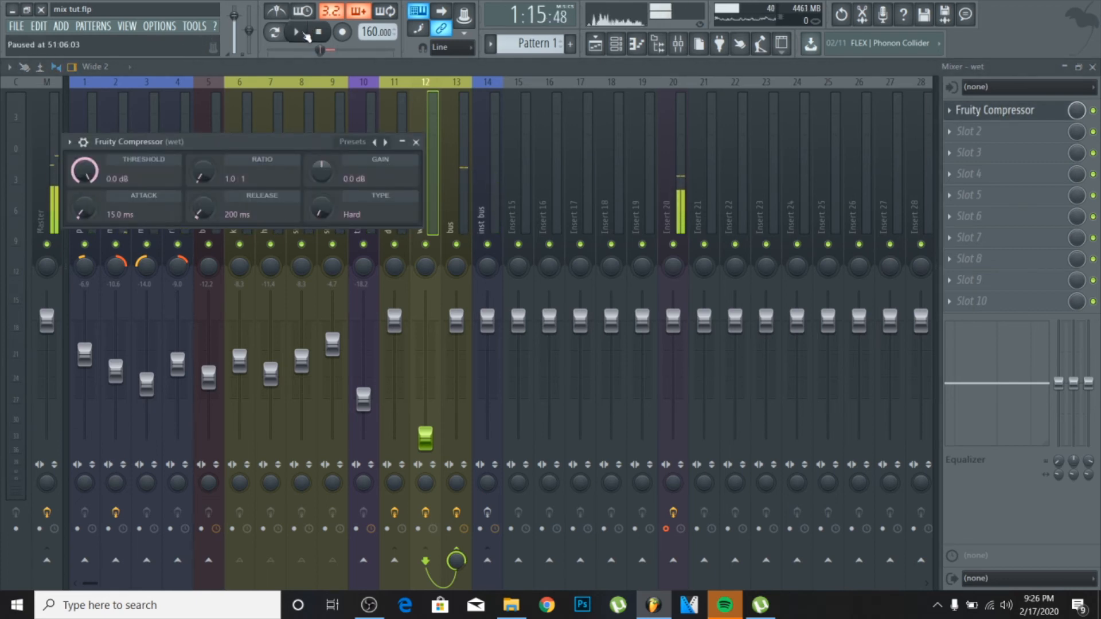
left_click_drag(215, 144, 605, 142)
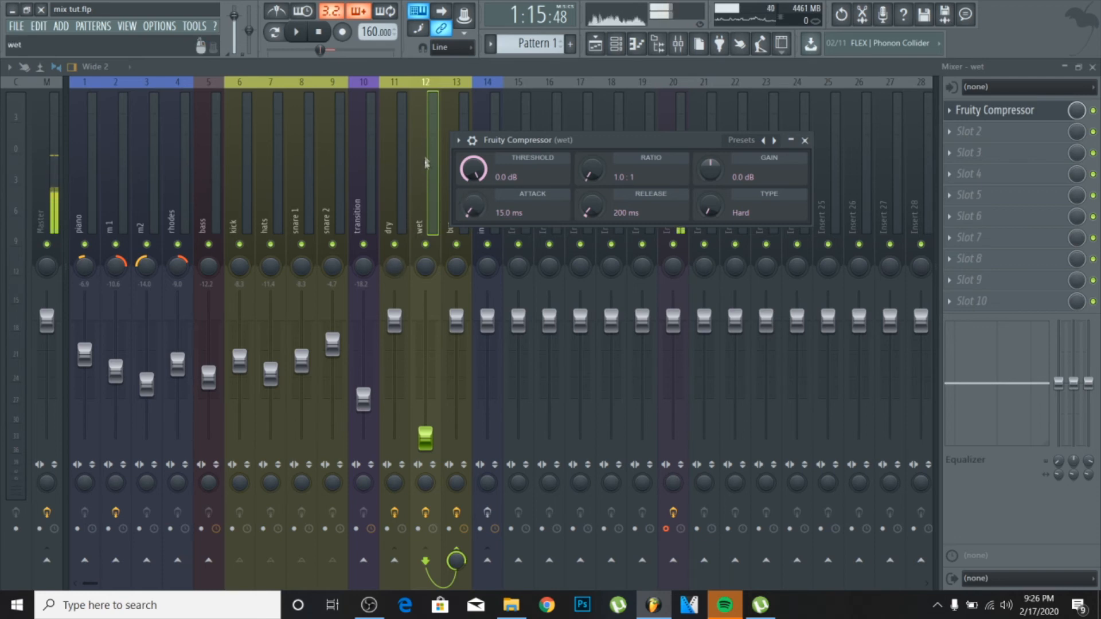
Check the kick's routing, lower the wet track's compressor threshold to -40 dB, and resume playback.
left_click(250, 194)
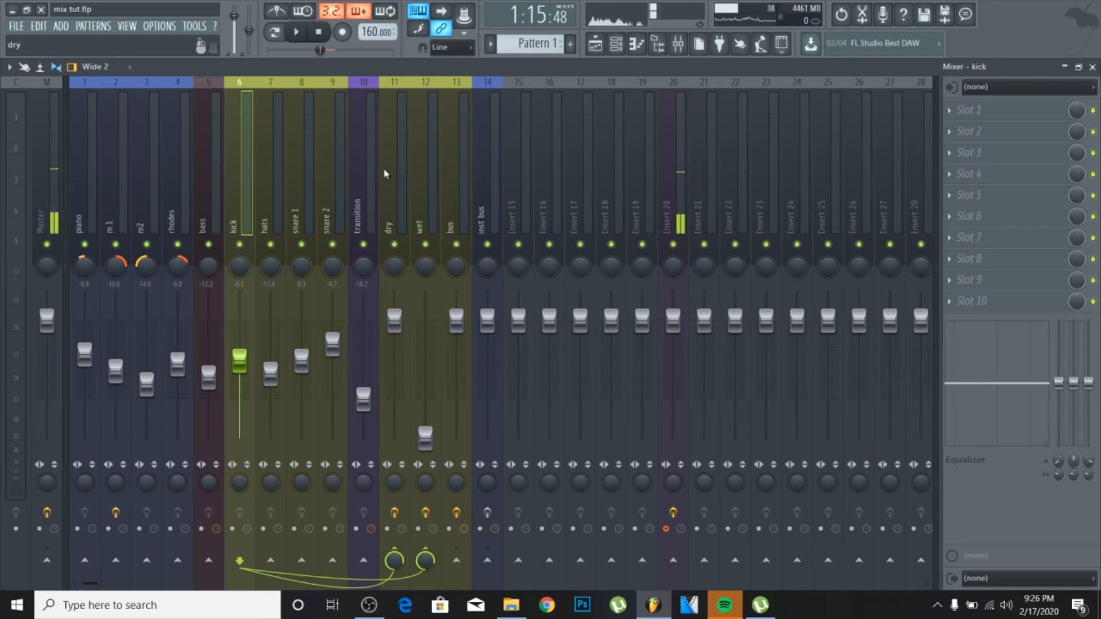
left_click(422, 188)
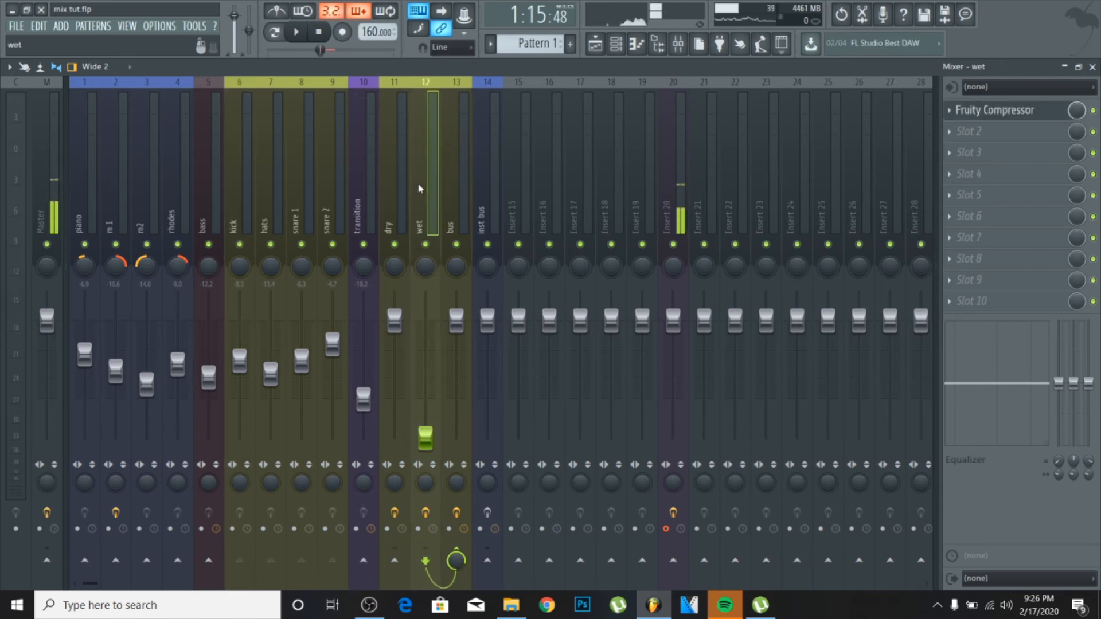
left_click(995, 110)
left_click_drag(474, 168, 466, 173)
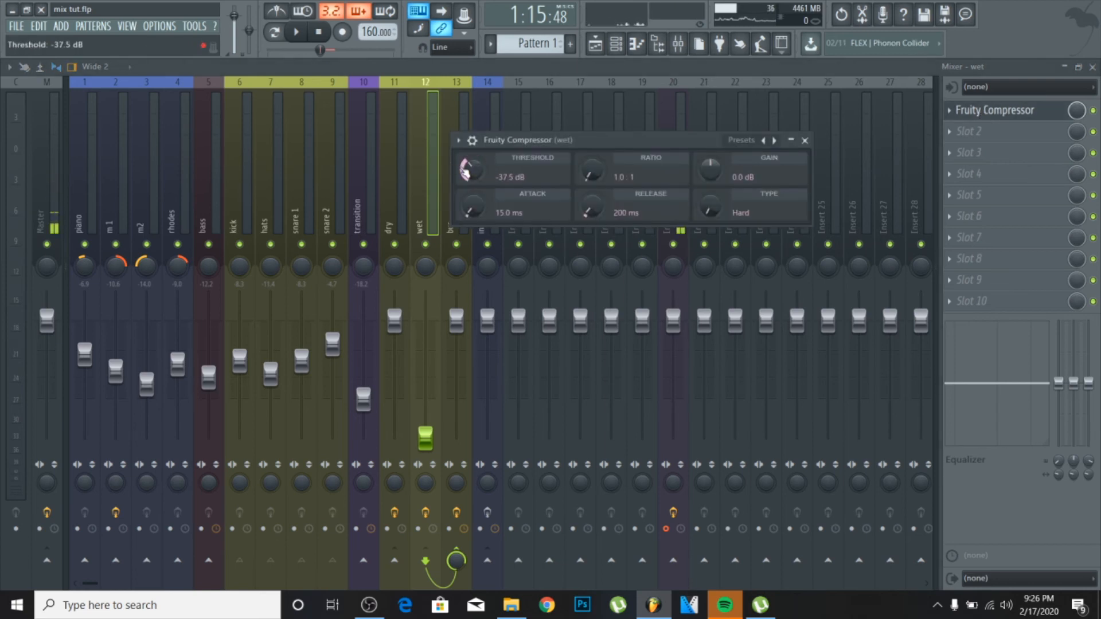
left_click(296, 32)
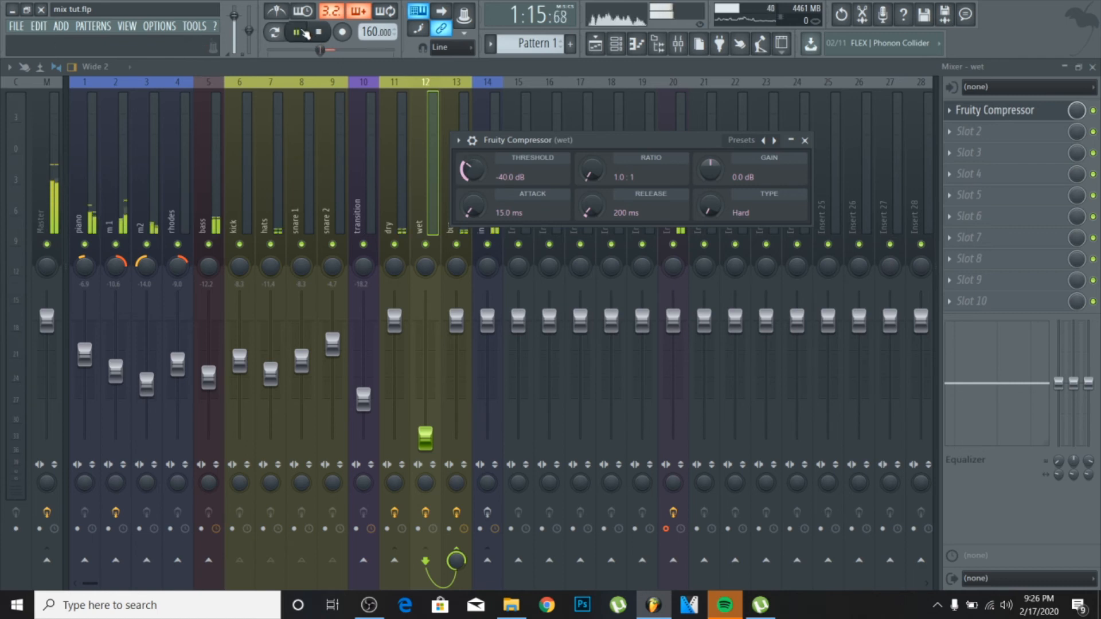
Audition the drums with the wet track muted while checking the hats and bus tracks, and turn wet back on.
left_click(426, 245)
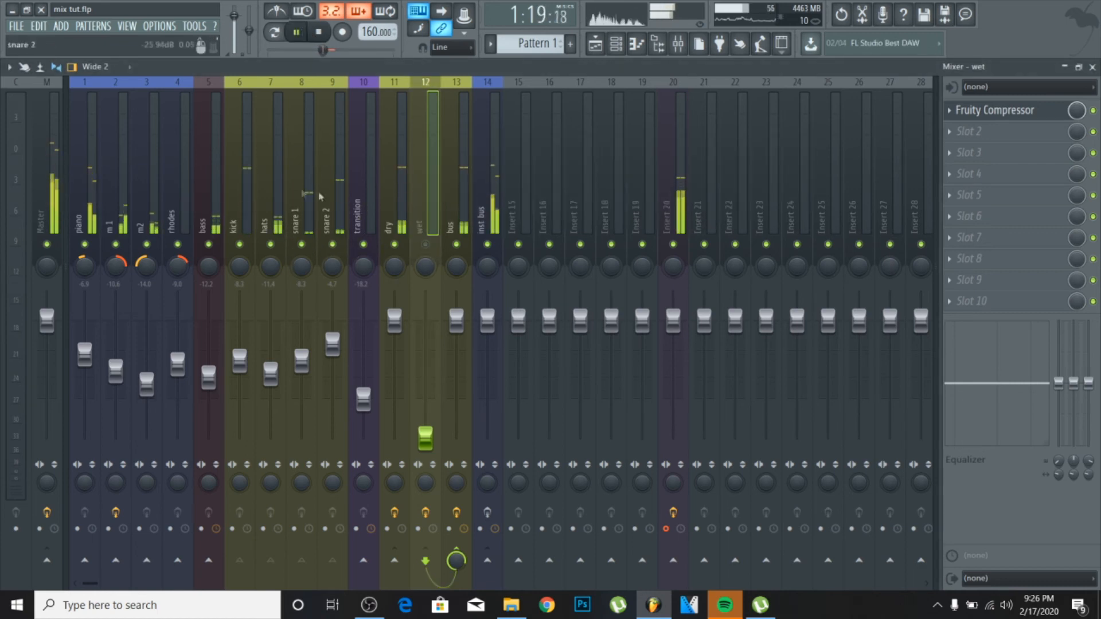
left_click(272, 230)
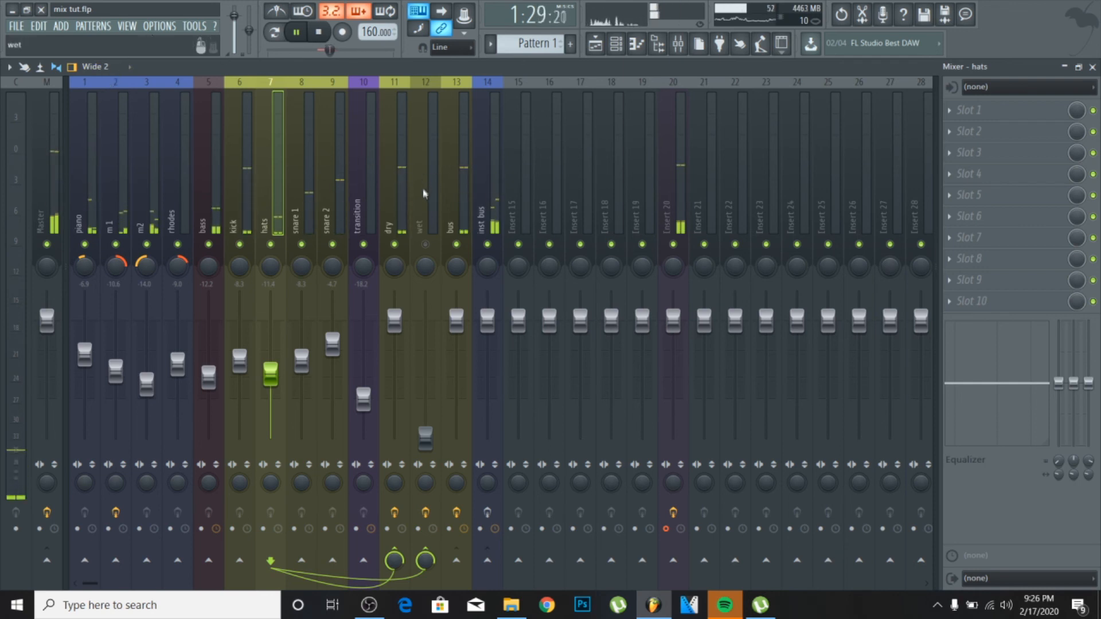
left_click(455, 206)
left_click(422, 202)
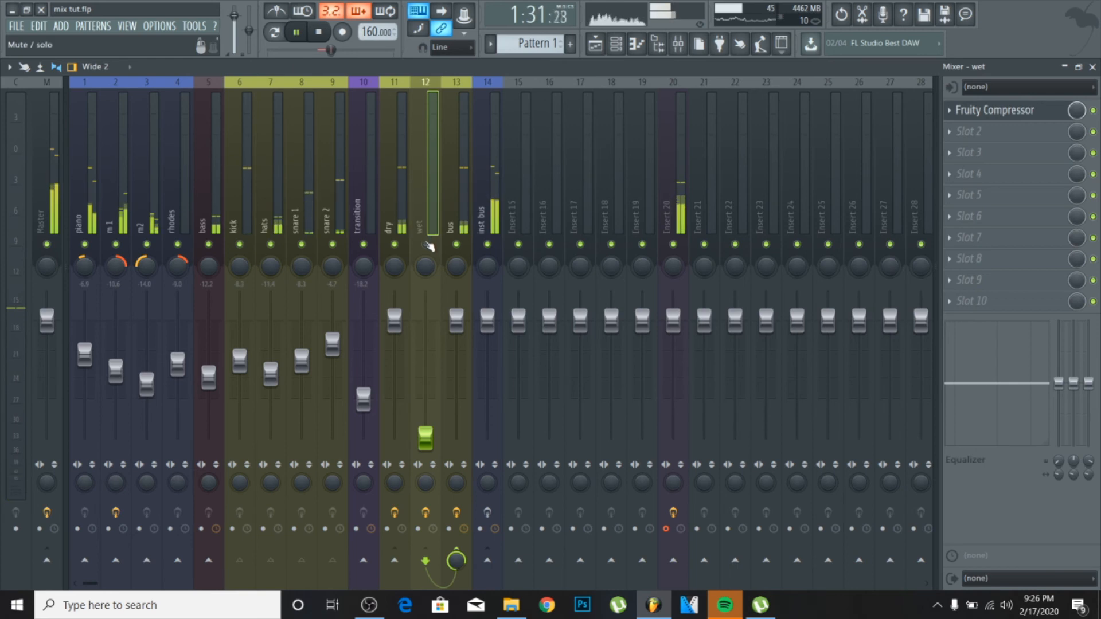
Reopen the wet track's Fruity Compressor and raise its ratio to 10.5:1.
left_click(1024, 111)
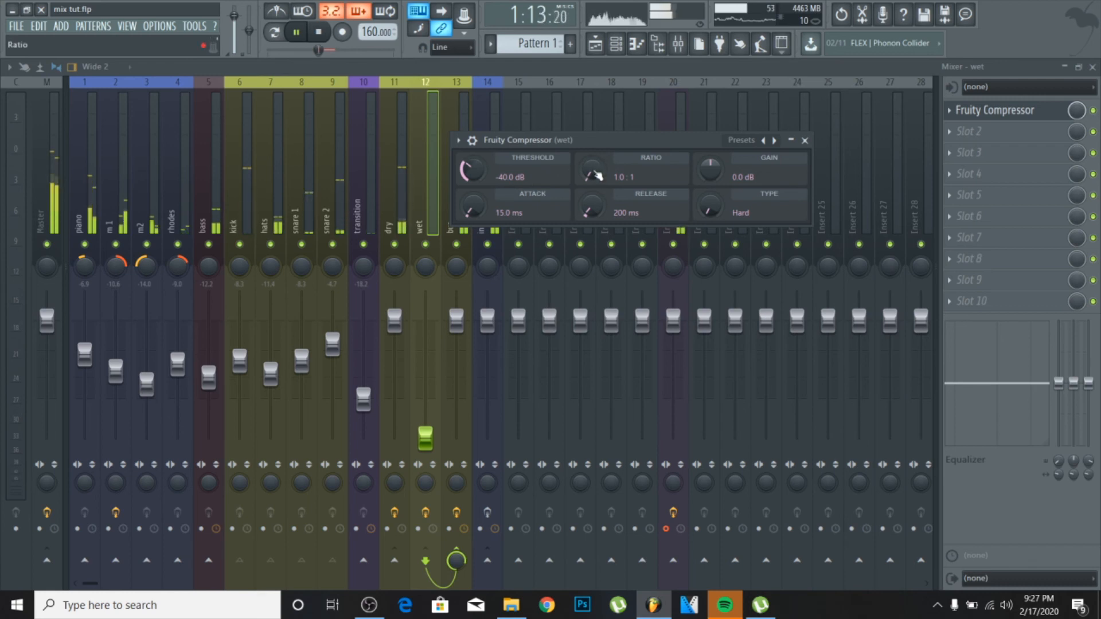
scroll(598, 175, "up", 3)
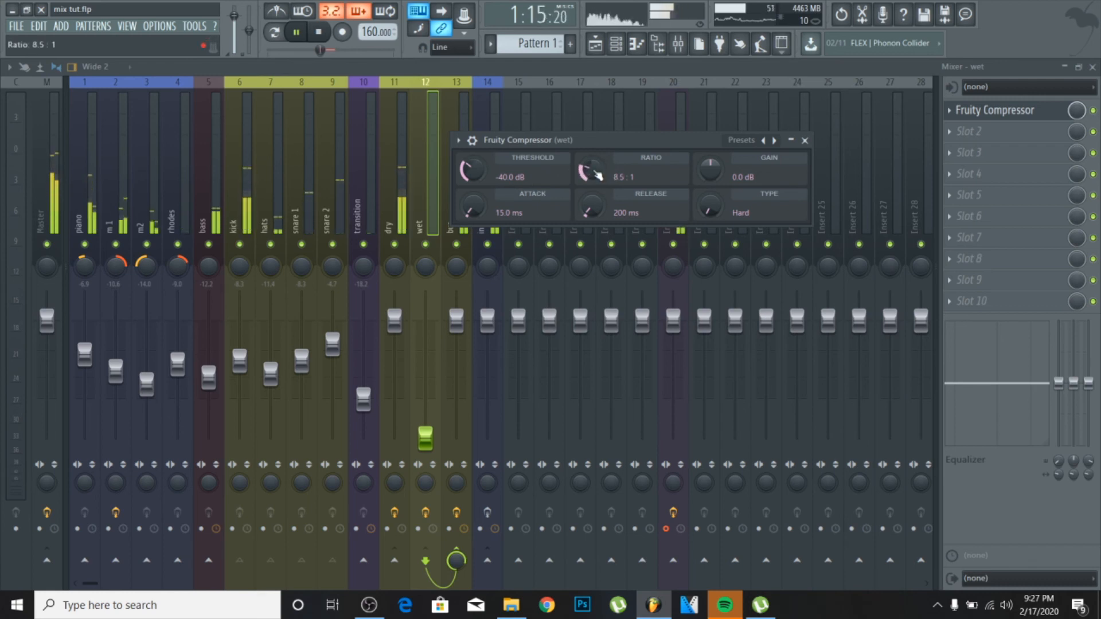
scroll(599, 175, "up", 2)
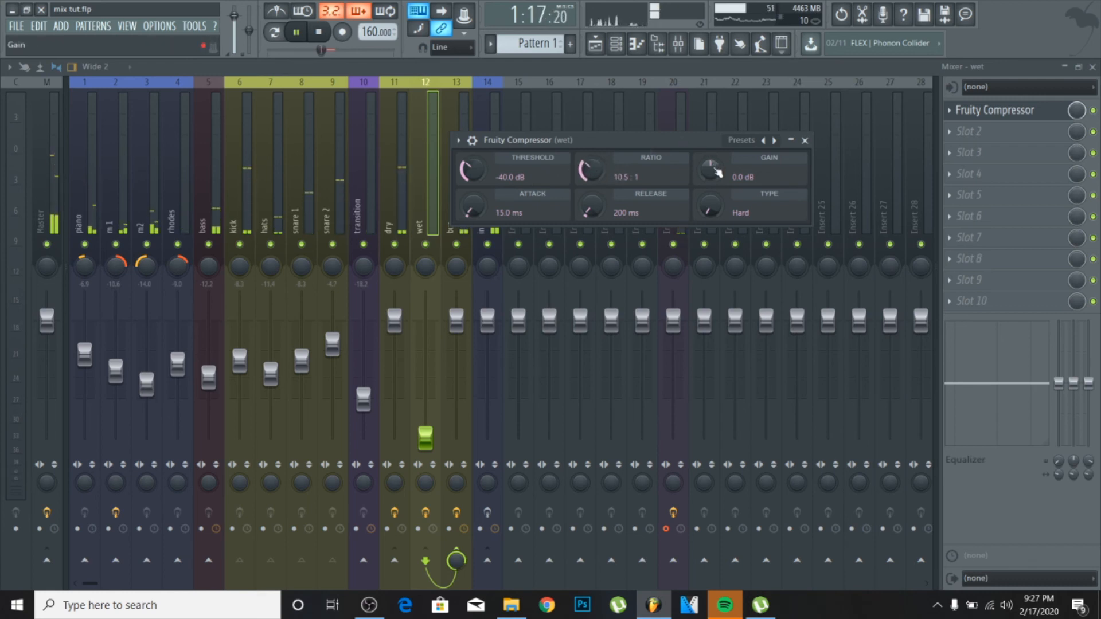
Set the wet track's compressor gain to 10 dB, attack to 0 ms and release to 1350 ms, and close the plugin.
scroll(716, 171, "up", 7)
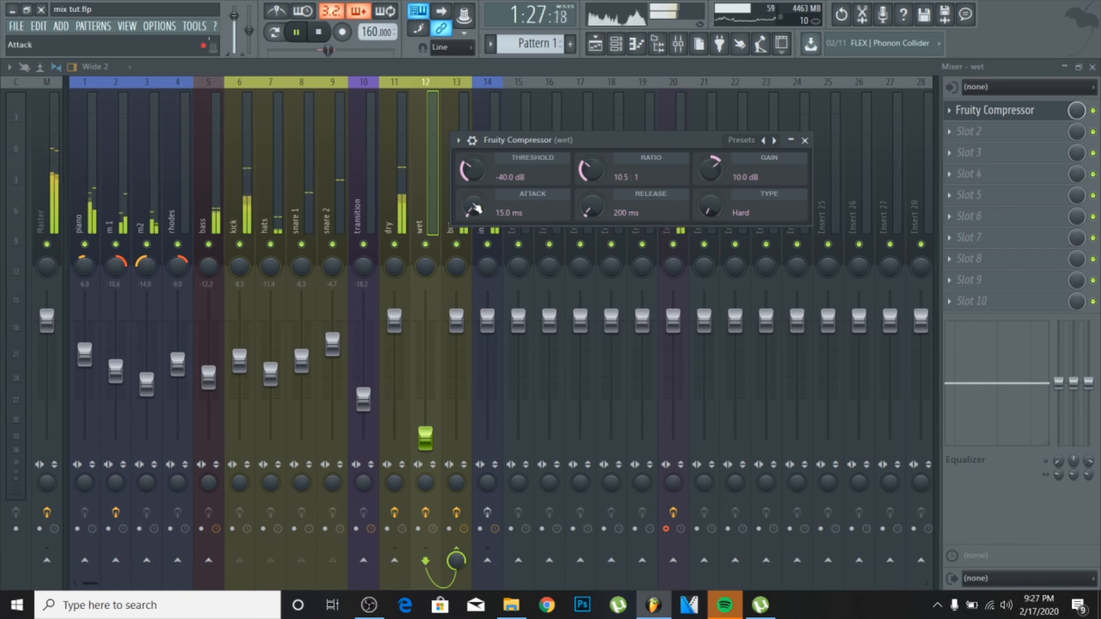
scroll(475, 209, "down", 4)
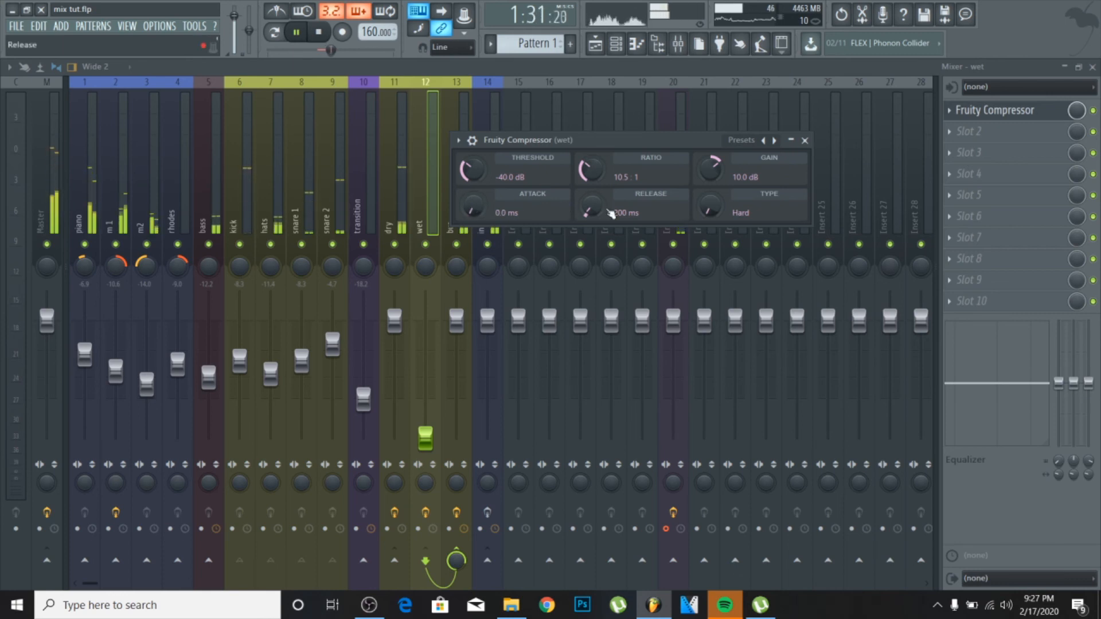
scroll(600, 213, "up", 1)
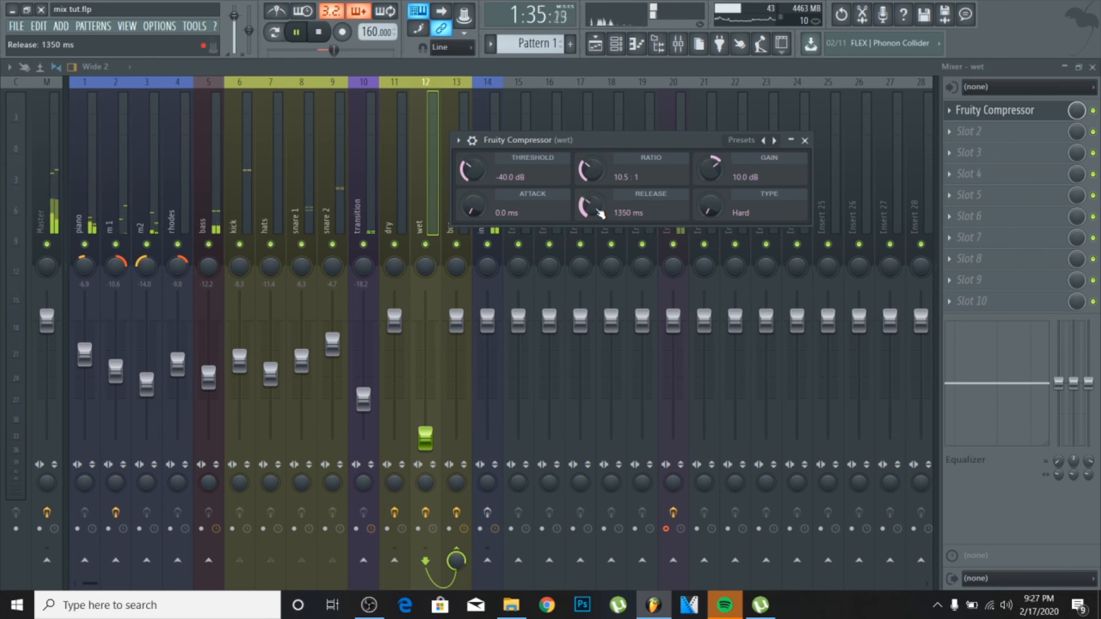
left_click(805, 140)
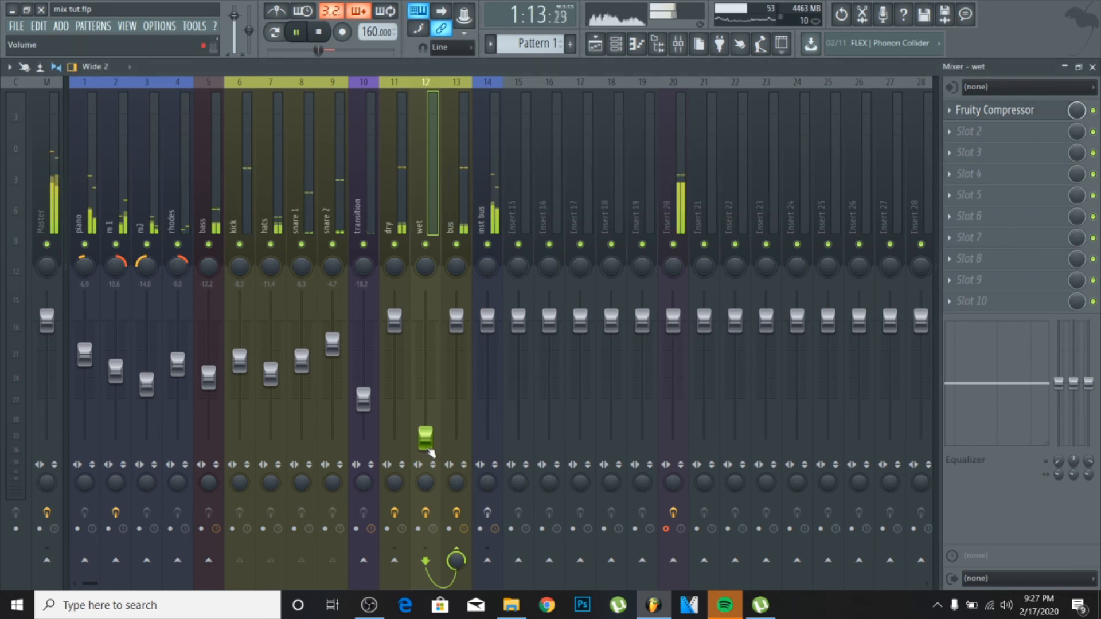
Audition the wet track at 0 dB with and without mute, and settle its level at -15.9 dB.
left_click_drag(430, 452, 425, 322)
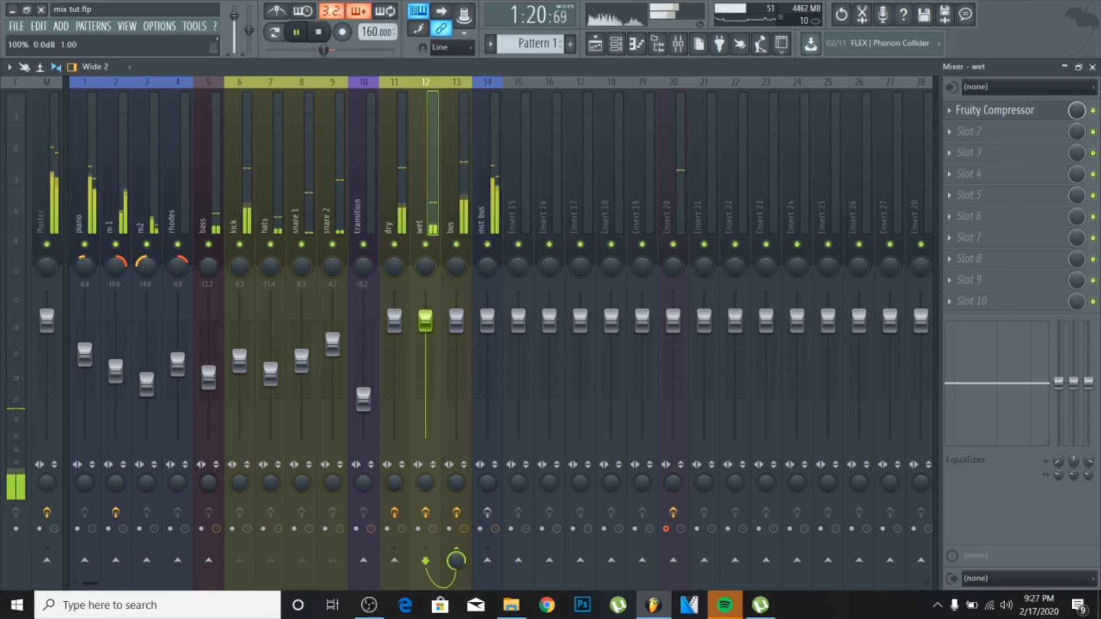
left_click(425, 246)
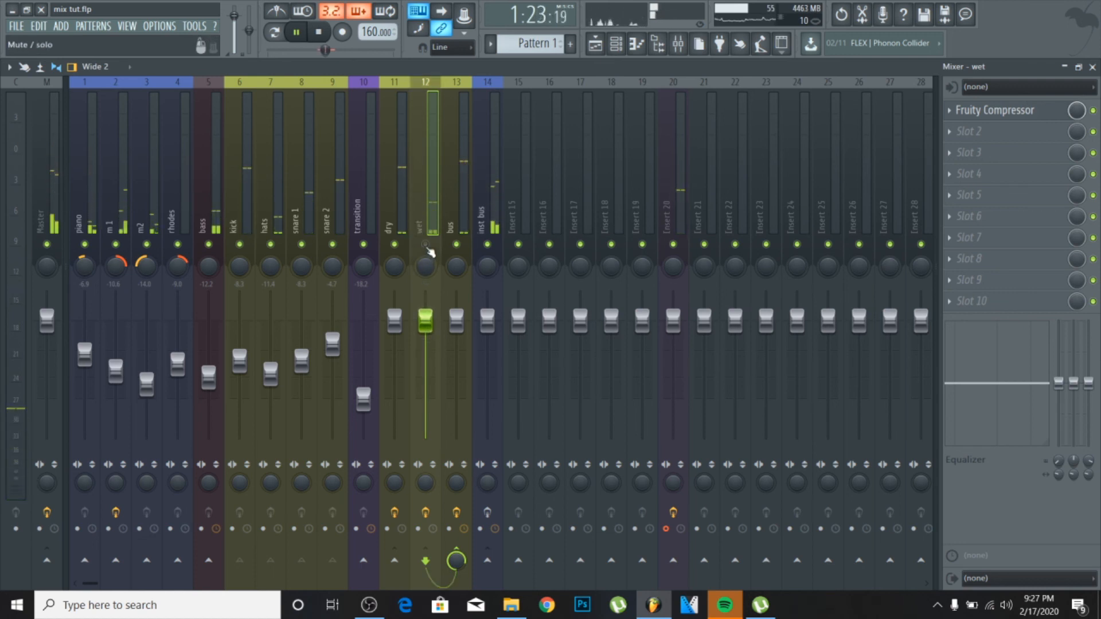
left_click(425, 246)
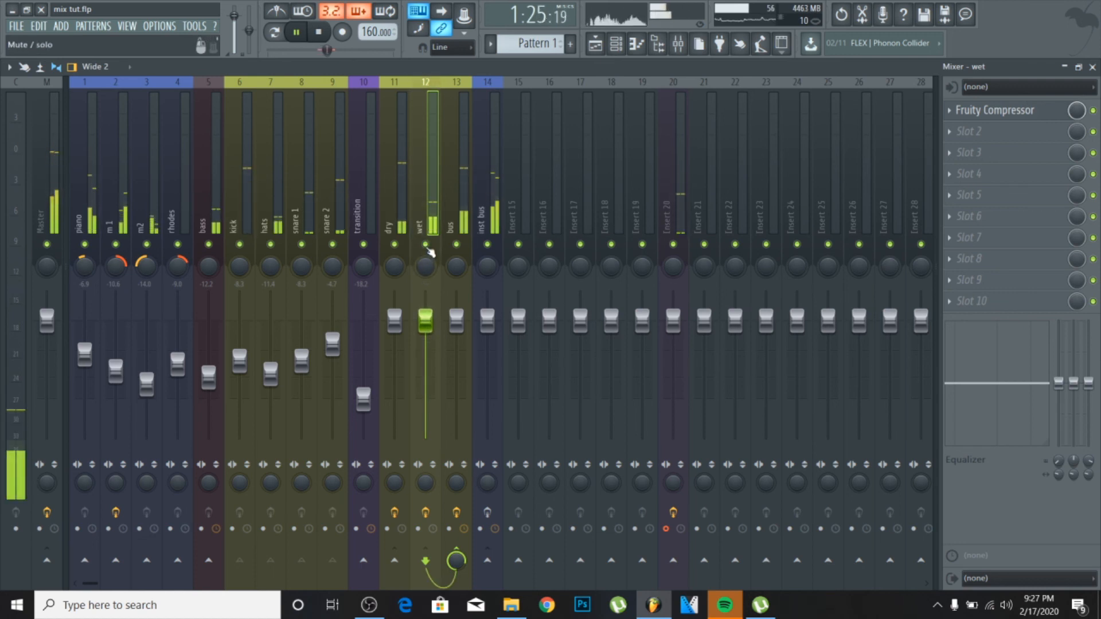
left_click_drag(432, 326, 425, 392)
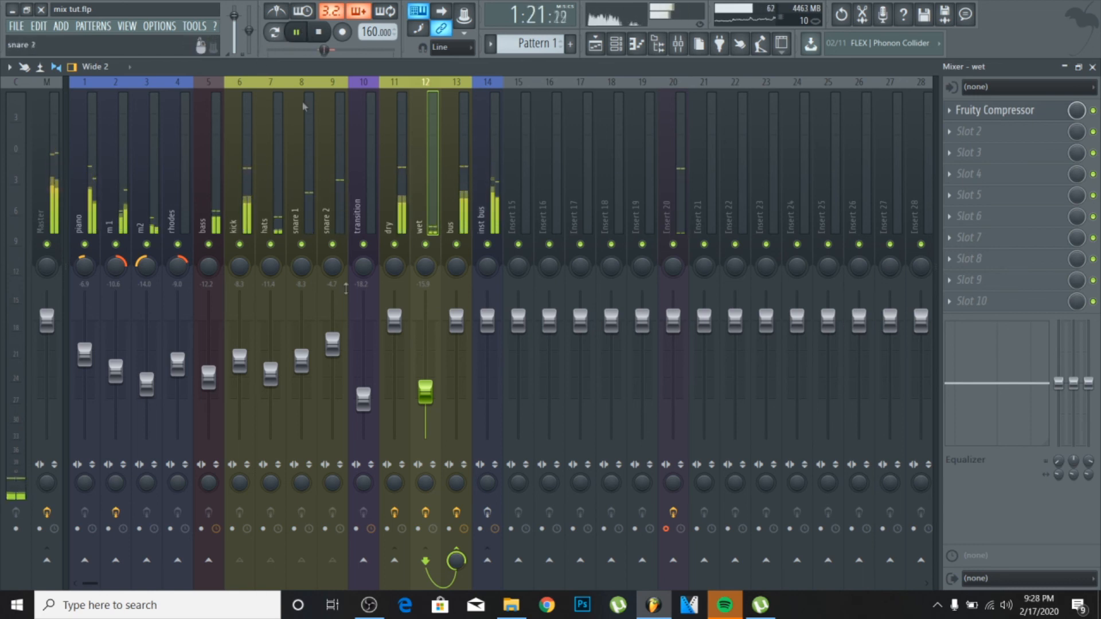
Audition the mix with the wet track muted and the effects on m 1, bus and inst bus bypassed, and pause playback.
left_click(319, 33)
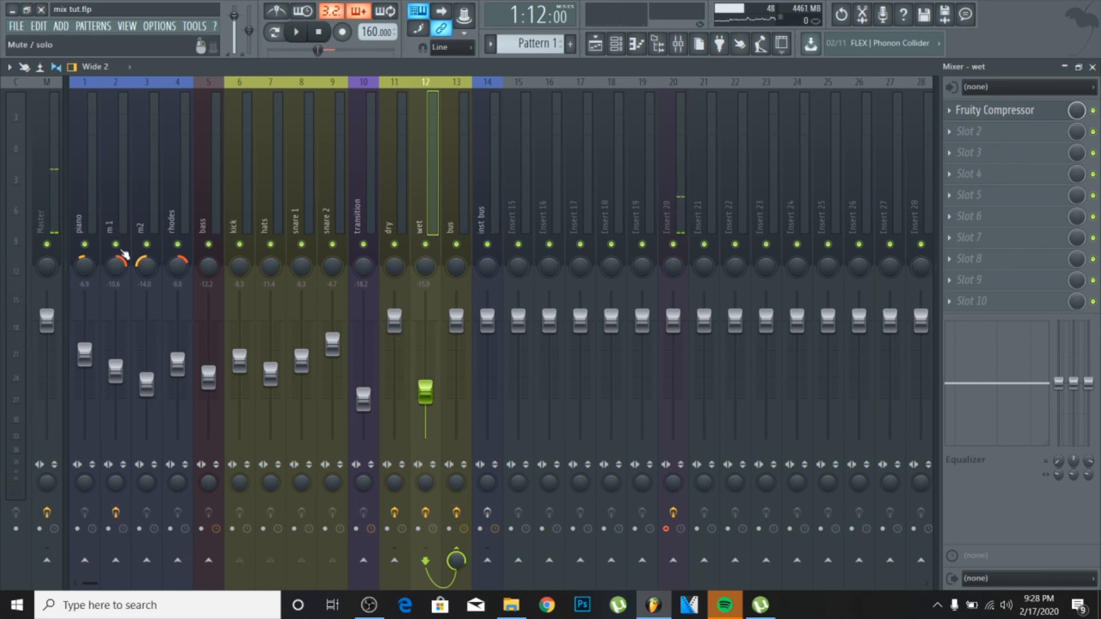
left_click(427, 244)
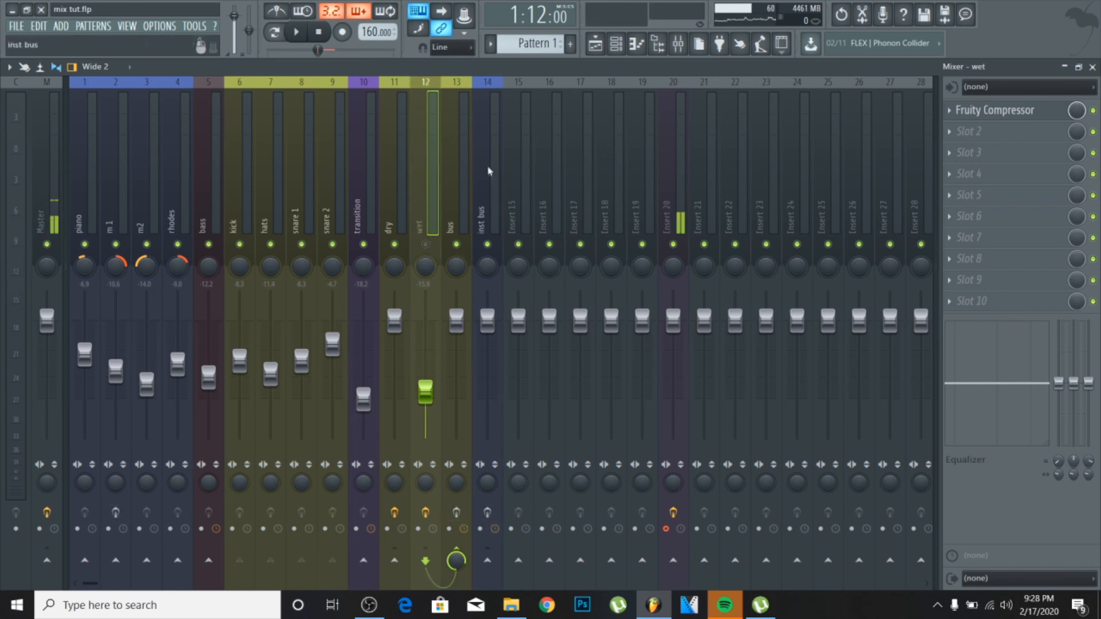
left_click(488, 183)
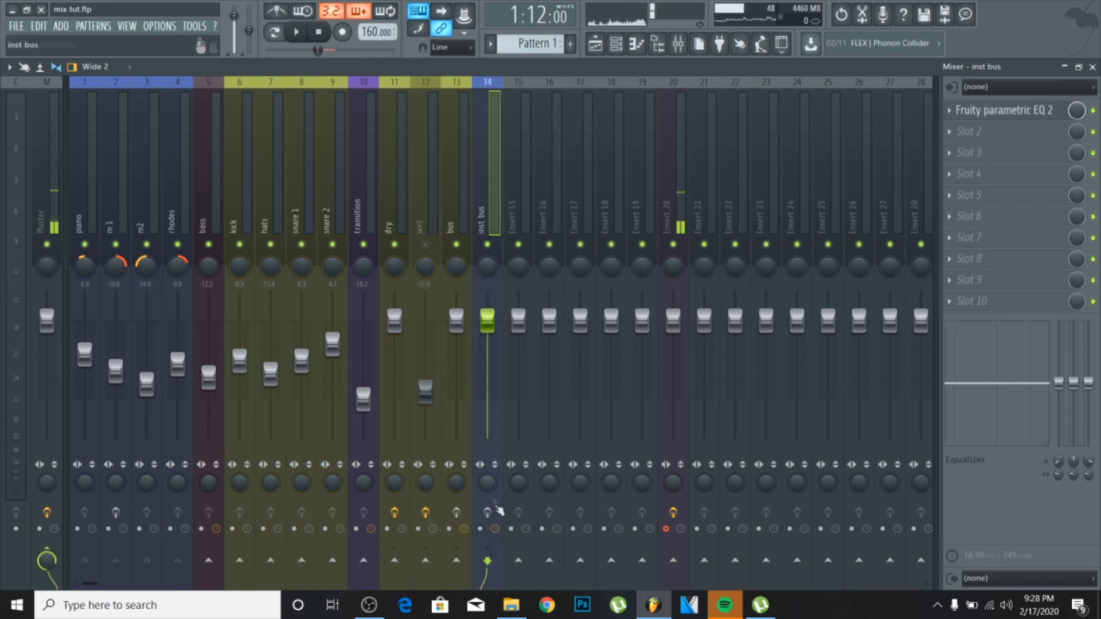
left_click(296, 35)
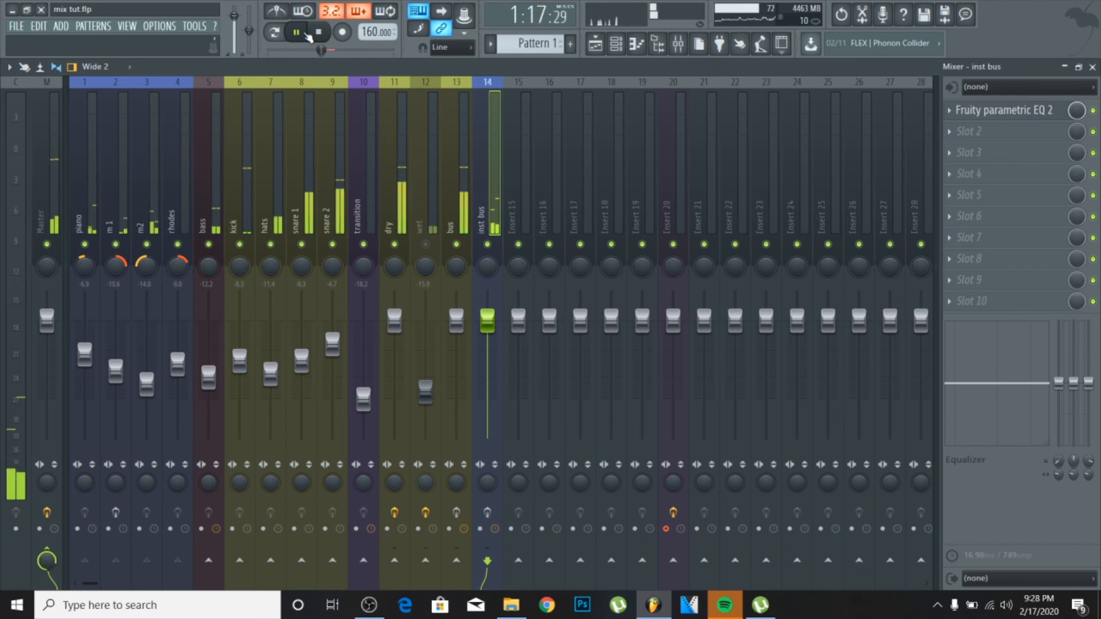
left_click(304, 33)
Re-enable the effects on m 1, bus and inst bus, unmute the wet track, and play the processed mix for comparison.
left_click(114, 515)
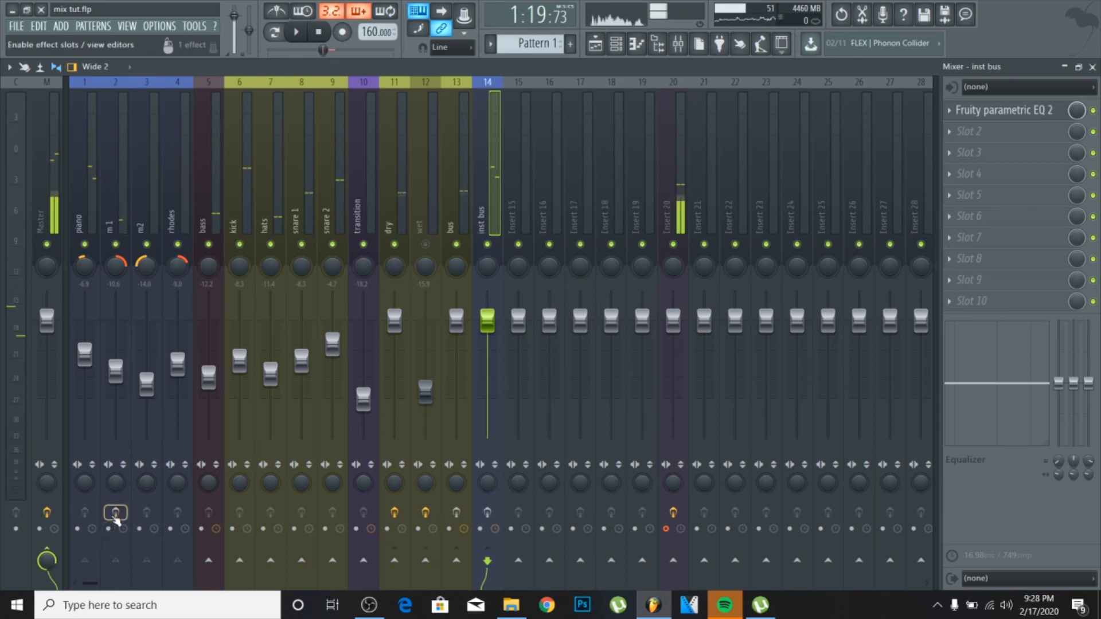
left_click(457, 514)
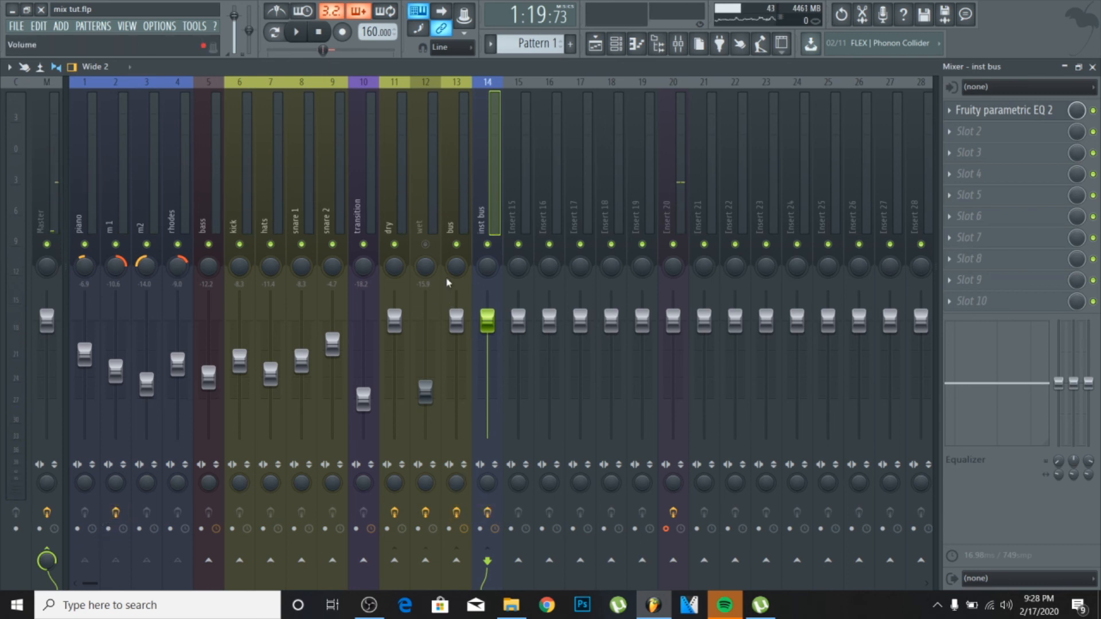
left_click(426, 245)
left_click(297, 32)
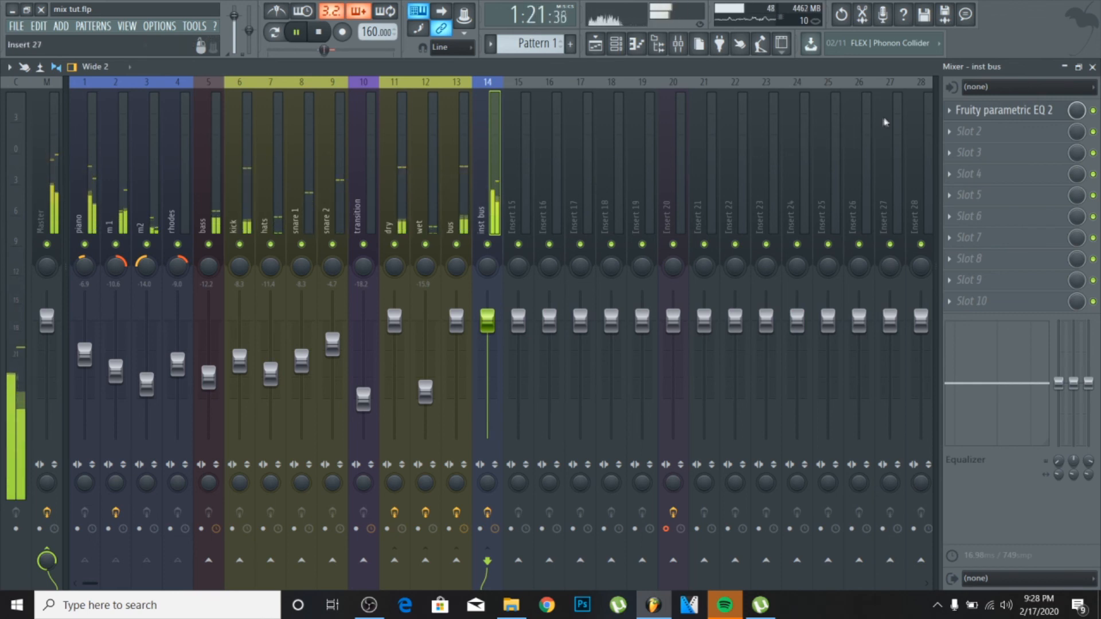
Set the low shelf band of the inst bus's Fruity Parametric EQ 2 to -4.1 dB and close the plugin.
left_click(1001, 111)
left_click_drag(612, 270, 612, 268)
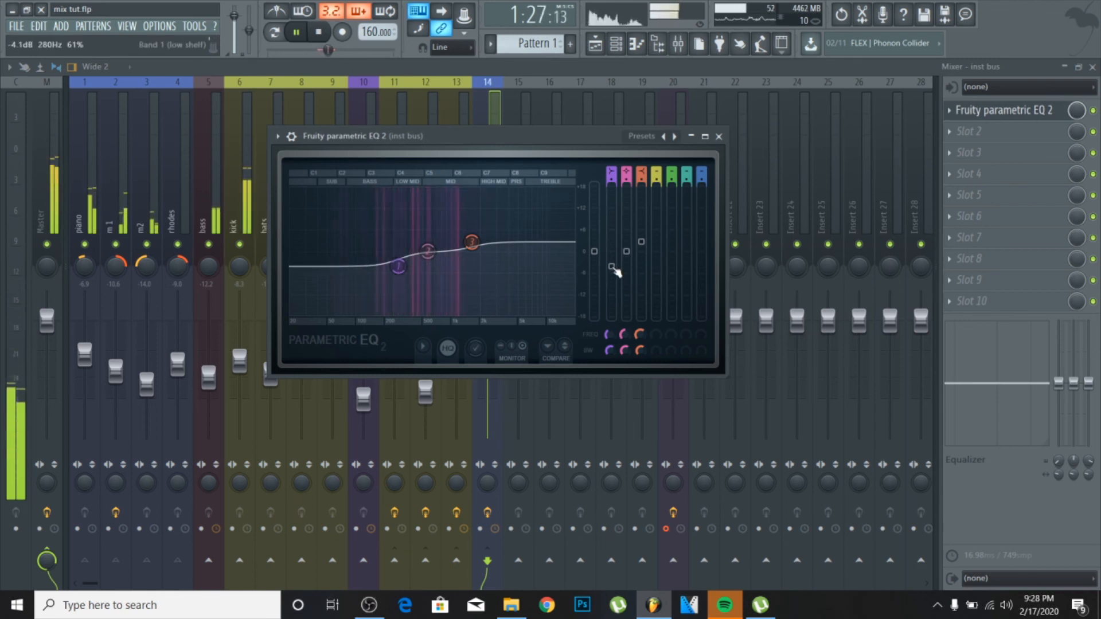
left_click(719, 137)
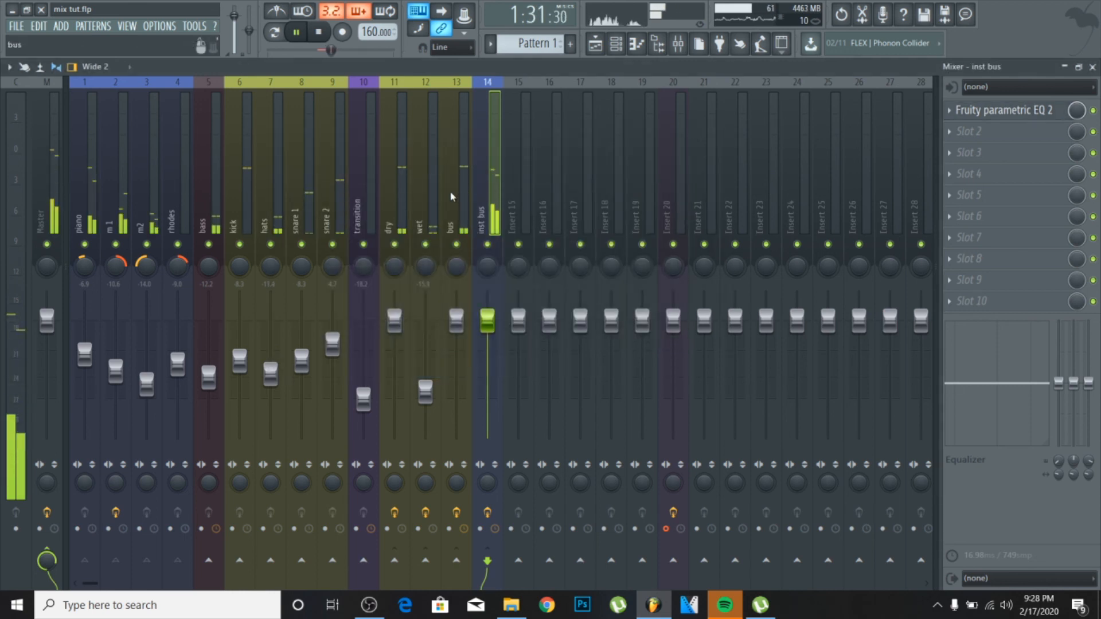
Stop playback, check the drum bus's effects, and select the Master track to view its effect chain.
left_click(324, 33)
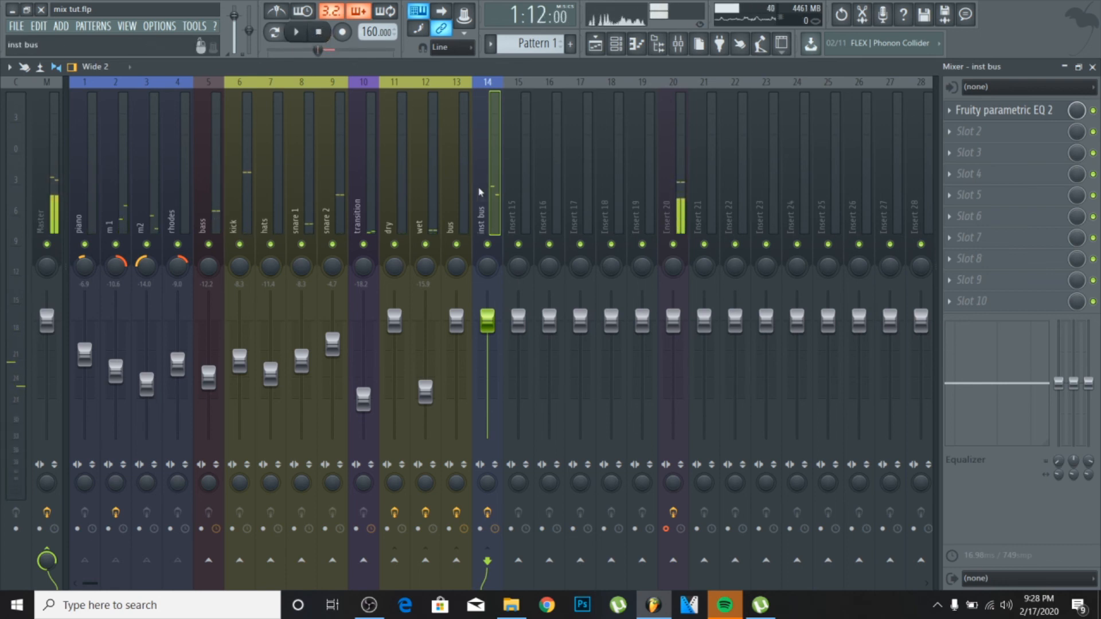
left_click(451, 215)
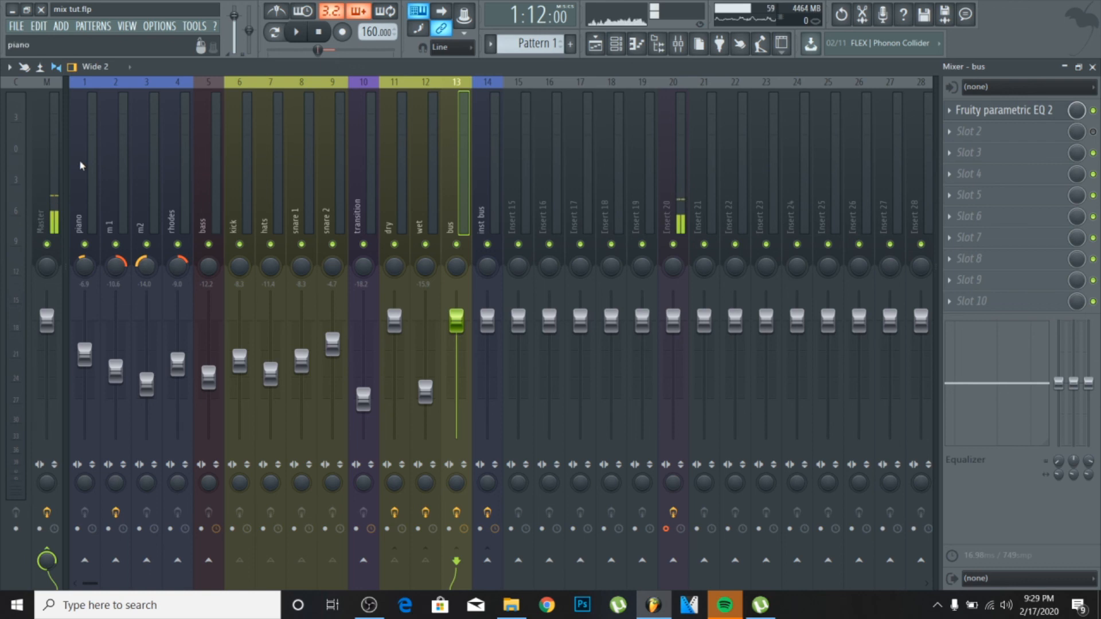
left_click(68, 141)
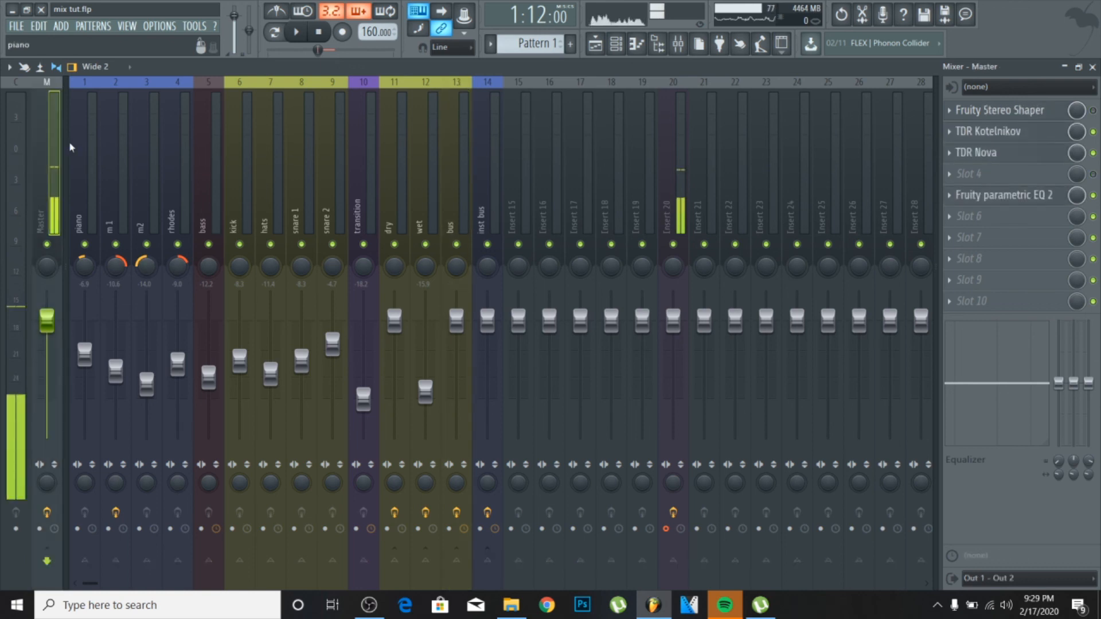